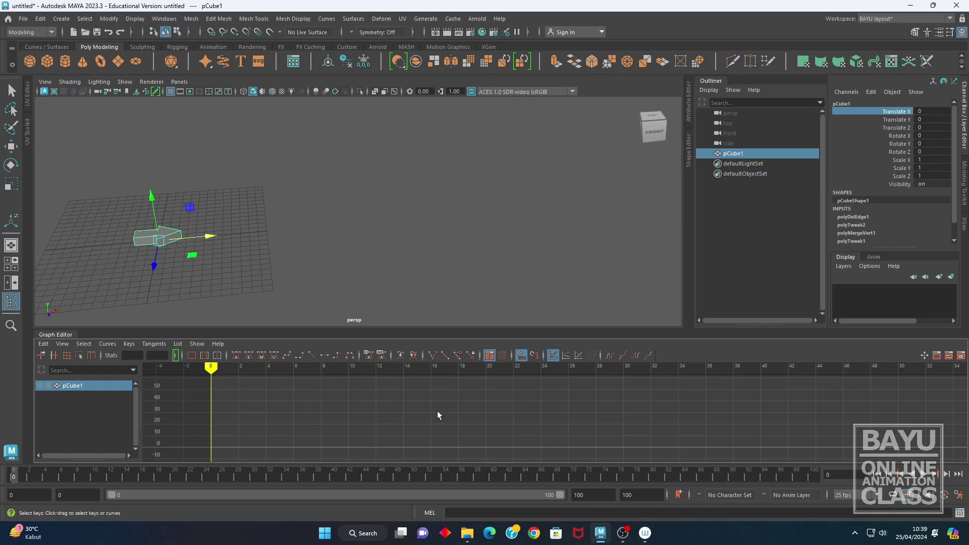
# - Scrub the time slider back to the start with pCube1 shown in the Graph Editor
pyautogui.moveTo(45, 479); pyautogui.dragTo(13, 479)
# - Key pCube1's Translate X at 0 on frame 0, check the key, then go to frame 50
pyautogui.rightClick(873, 113)
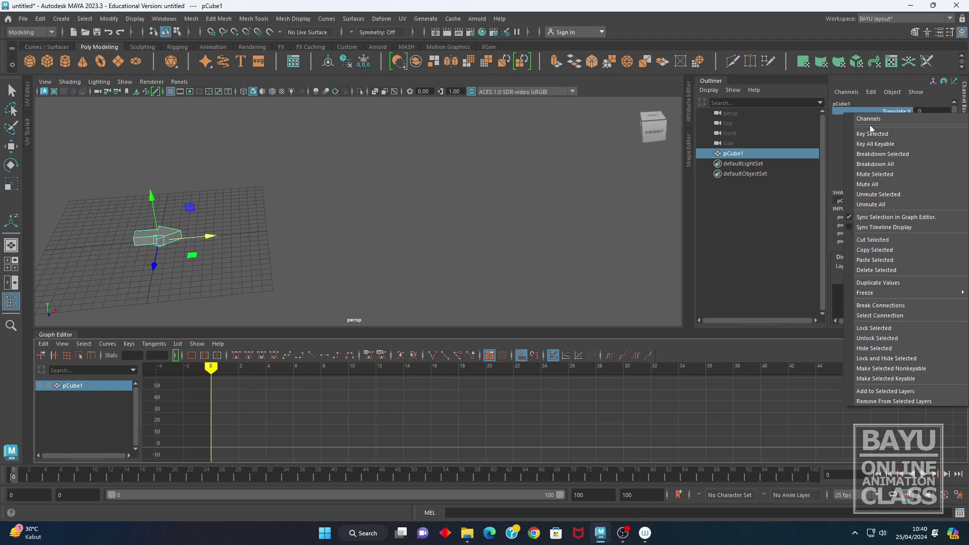
pyautogui.click(866, 134)
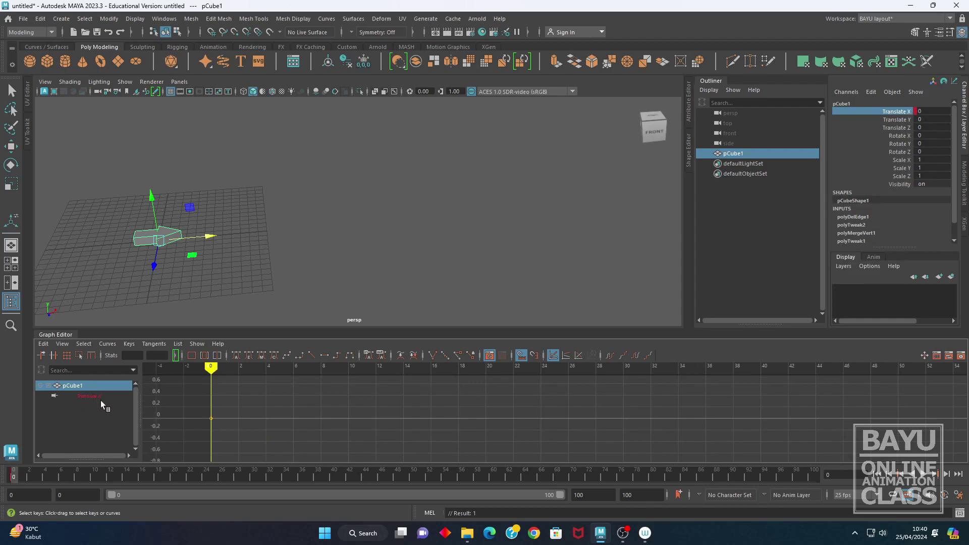
pyautogui.moveTo(284, 408); pyautogui.dragTo(202, 426)
pyautogui.click(135, 356)
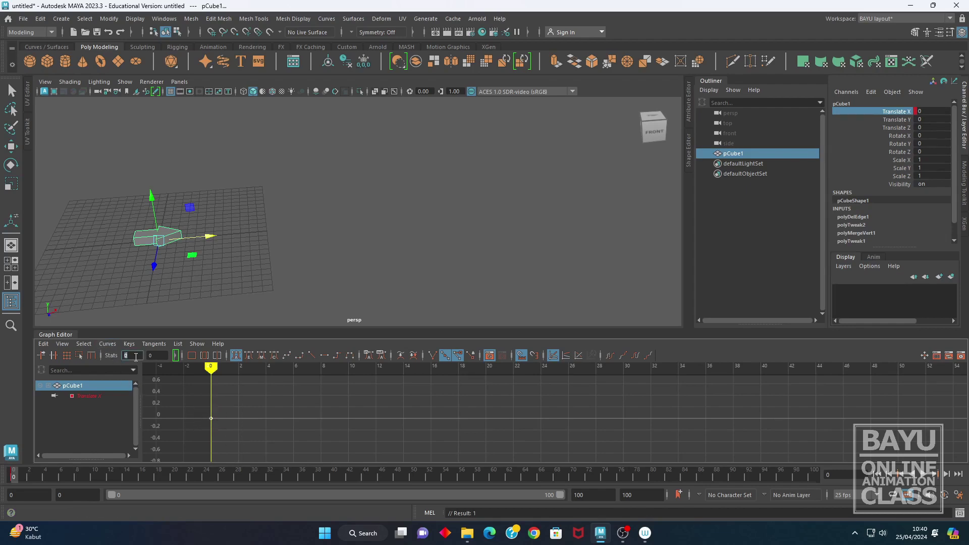
pyautogui.click(159, 355)
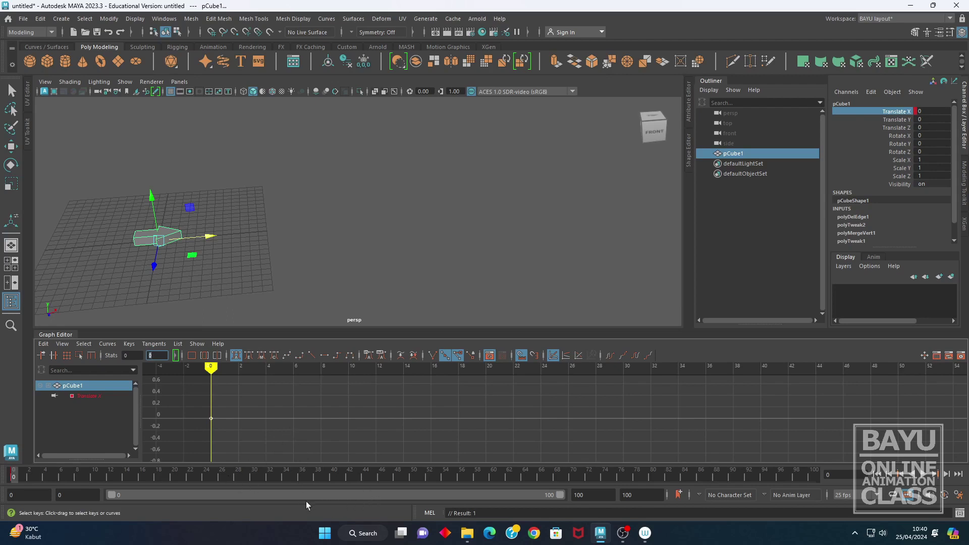
pyautogui.moveTo(297, 477); pyautogui.dragTo(414, 482)
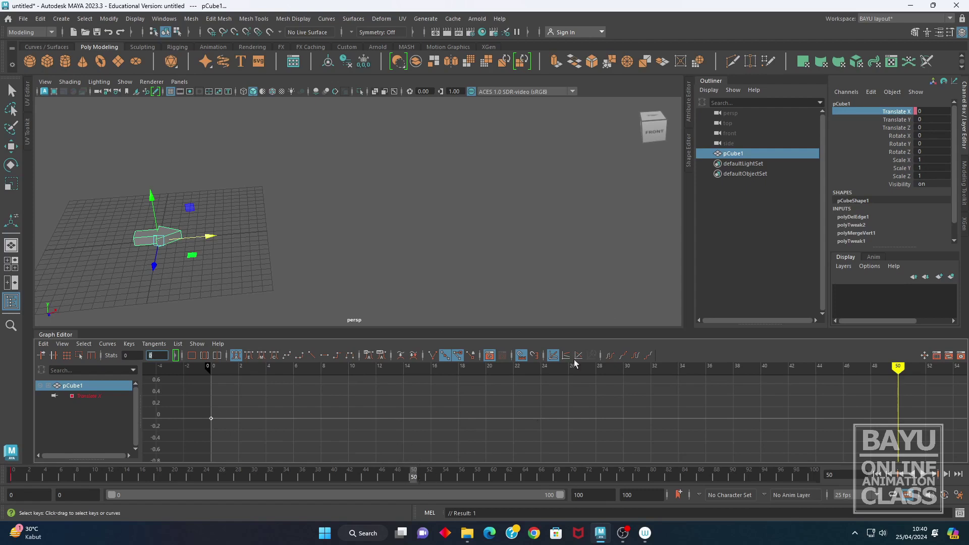
# - Set the arrow's Translate X to 50 and key it on frame 50
pyautogui.click(934, 110)
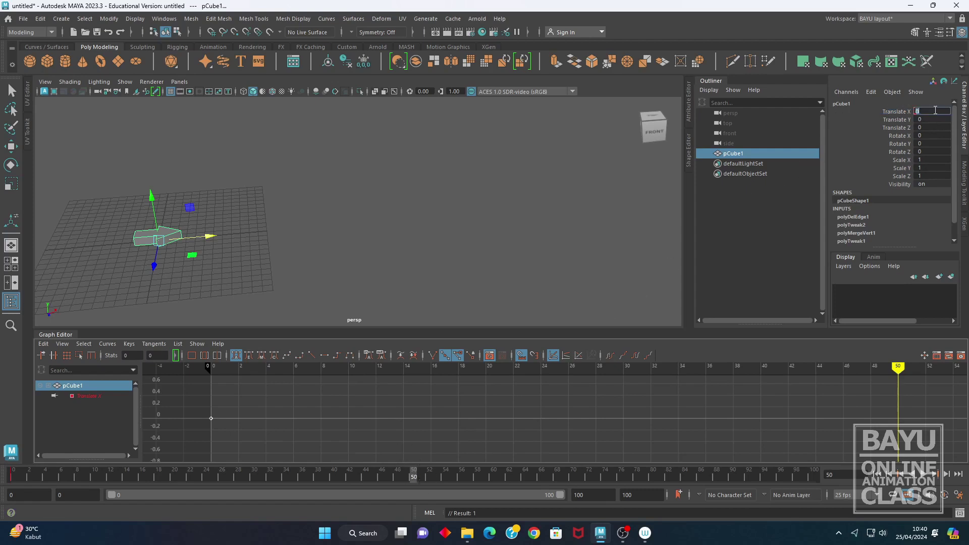
pyautogui.write('50')
pyautogui.press('Return')
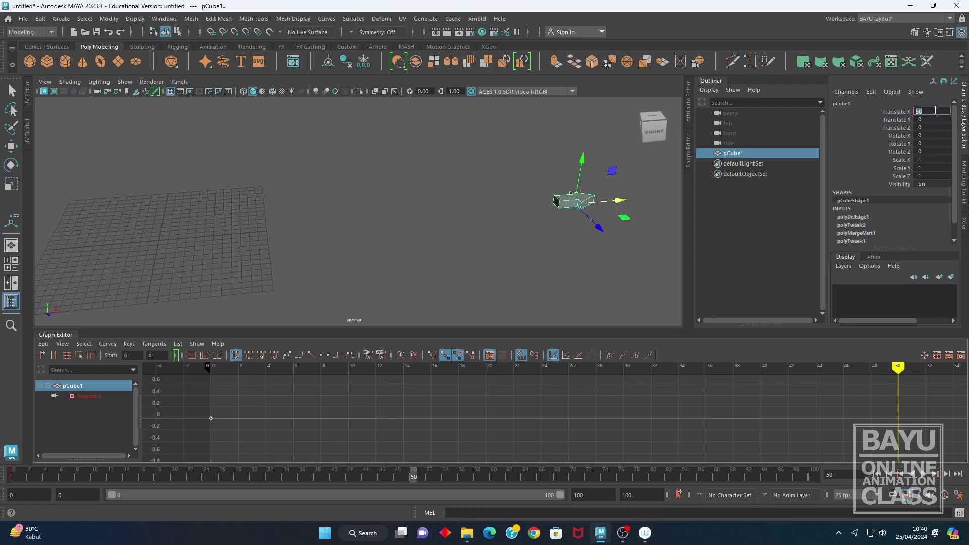
pyautogui.click(888, 111)
pyautogui.rightClick(886, 114)
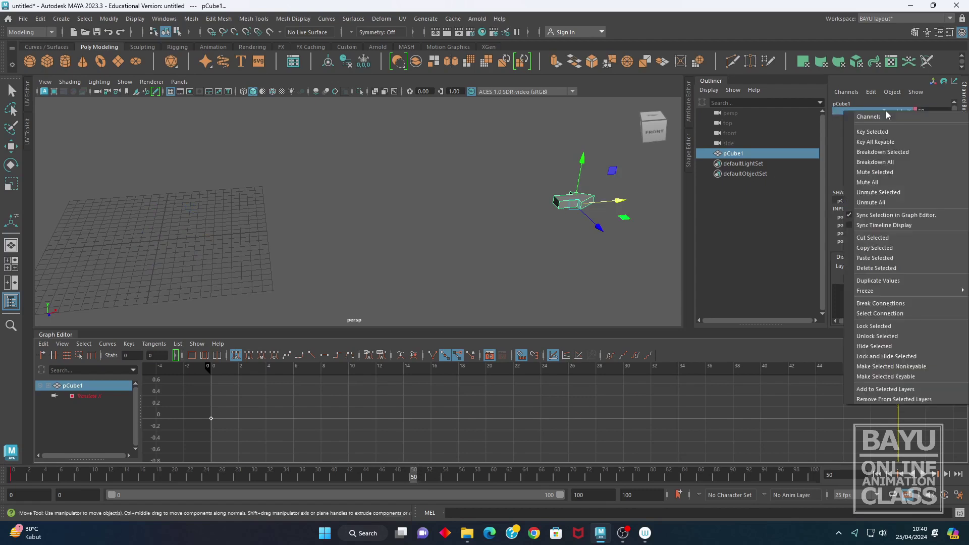
pyautogui.click(883, 133)
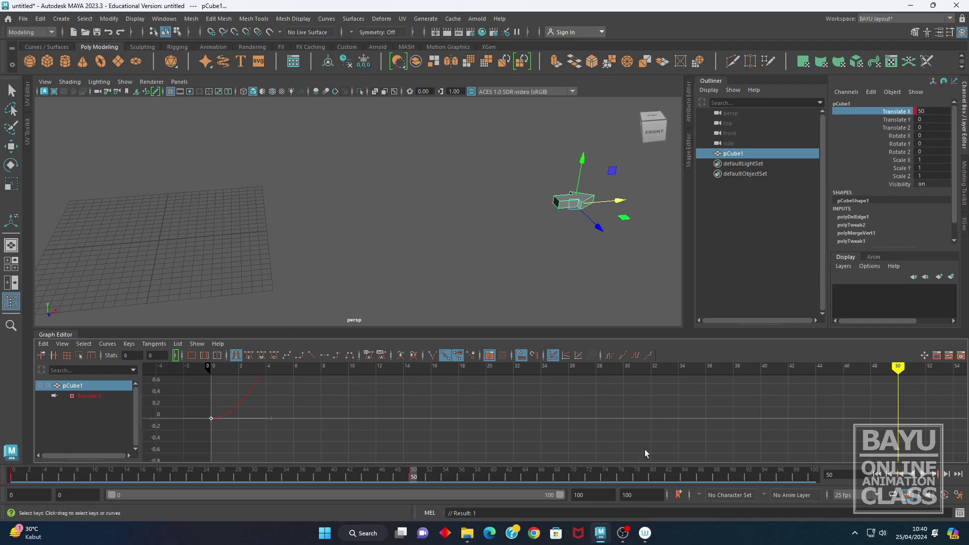
# - Fit the curve in the Graph Editor and select the frame-50 key to check its values
pyautogui.press('a')
pyautogui.moveTo(911, 387); pyautogui.dragTo(881, 412)
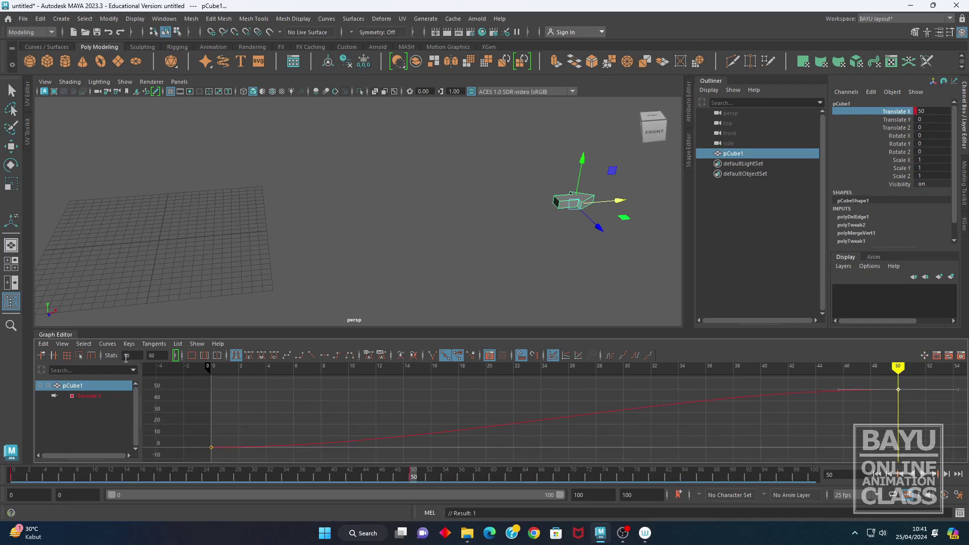
pyautogui.click(137, 357)
pyautogui.press('Tab')
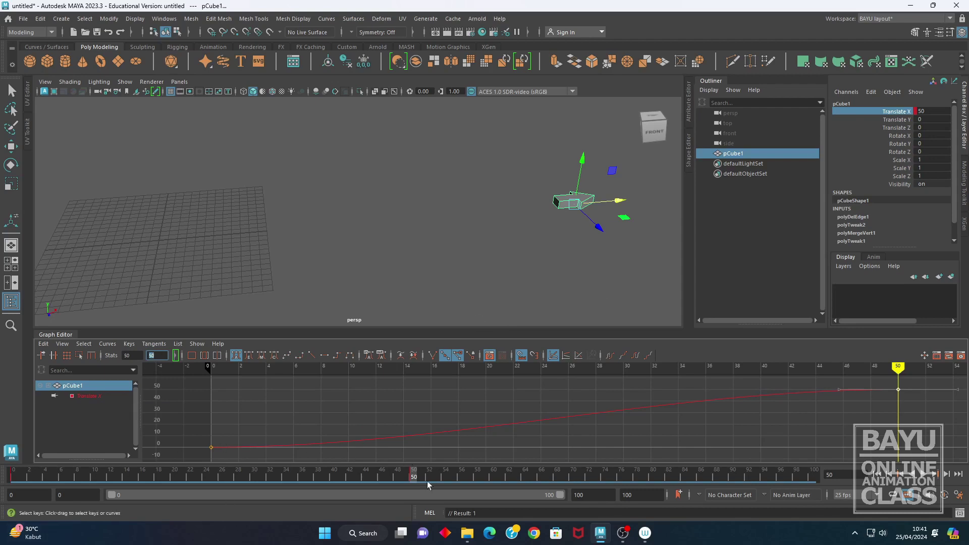
pyautogui.moveTo(402, 476)
pyautogui.mouseDown()
pyautogui.moveTo(86, 472)
pyautogui.moveTo(299, 476)
pyautogui.moveTo(37, 485)
pyautogui.moveTo(301, 523)
pyautogui.moveTo(198, 525)
pyautogui.mouseUp()
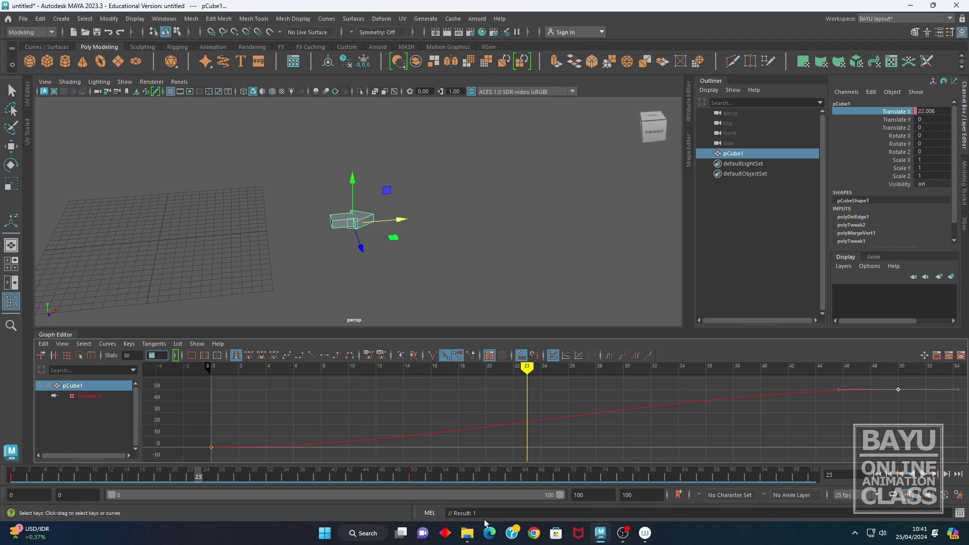
pyautogui.moveTo(382, 276)
pyautogui.keyDown('alt'); pyautogui.mouseDown(button='middle')
pyautogui.moveTo(397, 249)
pyautogui.moveTo(421, 270)
pyautogui.moveTo(438, 233)
pyautogui.moveTo(416, 271)
pyautogui.moveTo(396, 260)
pyautogui.moveTo(415, 247)
pyautogui.mouseUp(button='middle'); pyautogui.keyUp('alt')
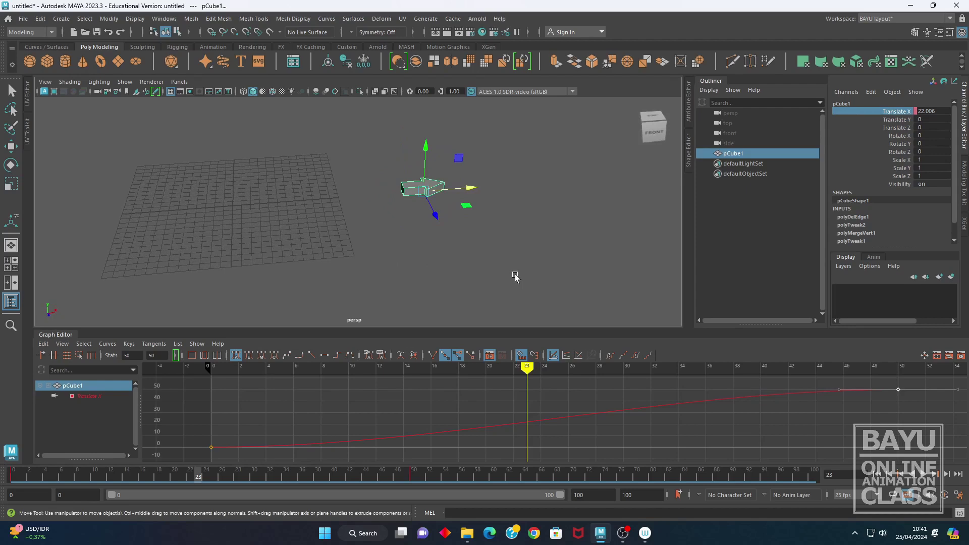
pyautogui.moveTo(523, 261)
pyautogui.mouseDown()
pyautogui.moveTo(252, 261)
pyautogui.moveTo(238, 247)
pyautogui.moveTo(250, 244)
pyautogui.mouseUp()
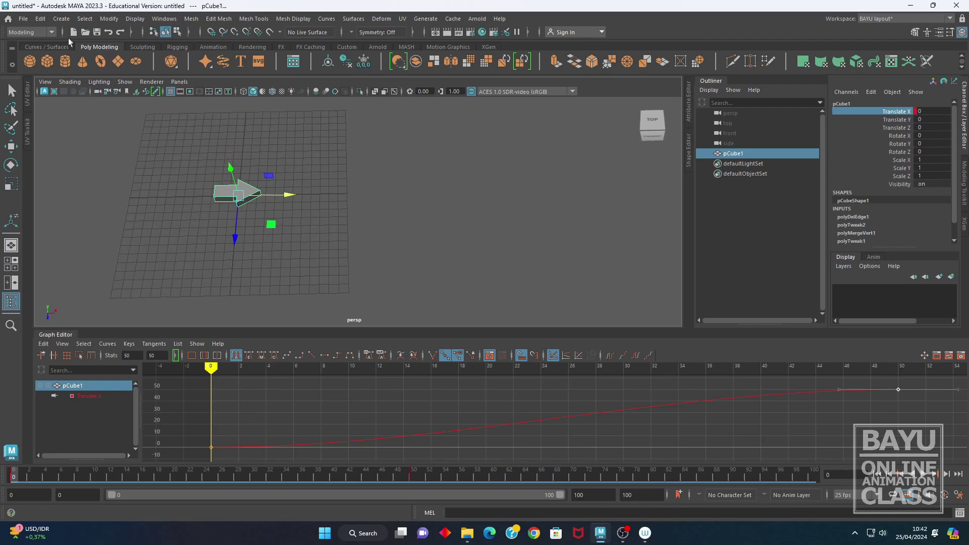
pyautogui.click(41, 18)
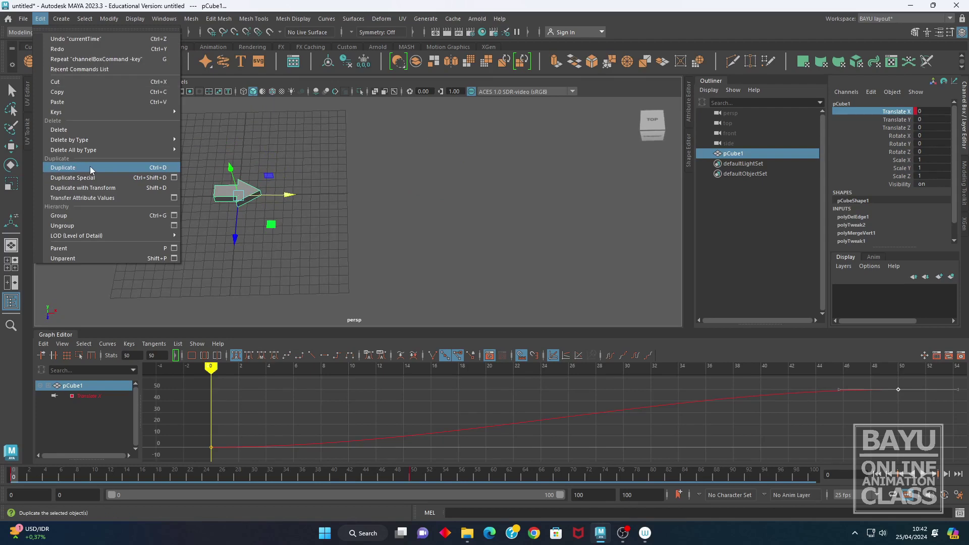
pyautogui.click(86, 168)
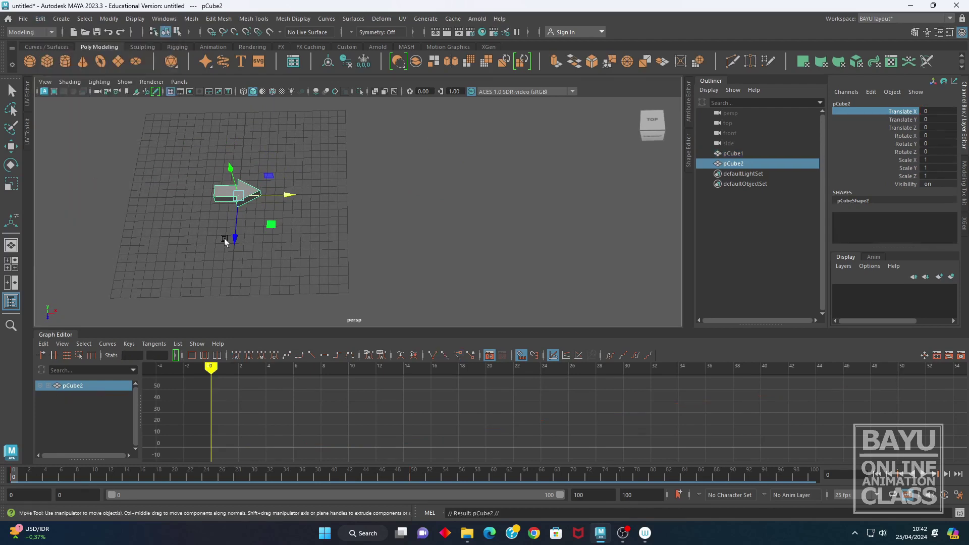
pyautogui.keyDown('alt'); pyautogui.moveTo(239, 216); pyautogui.dragTo(194, 264, button='middle'); pyautogui.keyUp('alt')
pyautogui.moveTo(187, 288); pyautogui.dragTo(190, 239)
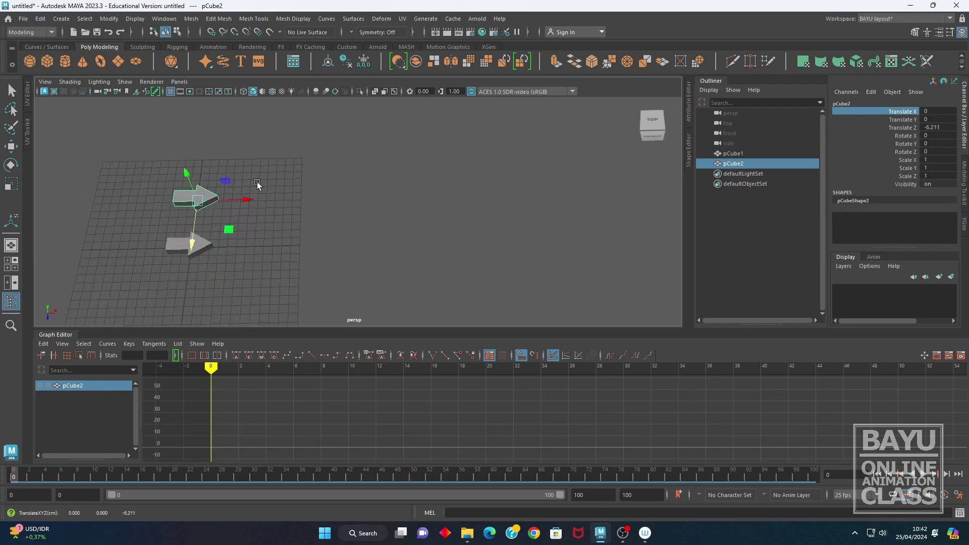
pyautogui.click(28, 477)
pyautogui.moveTo(40, 477); pyautogui.dragTo(468, 483)
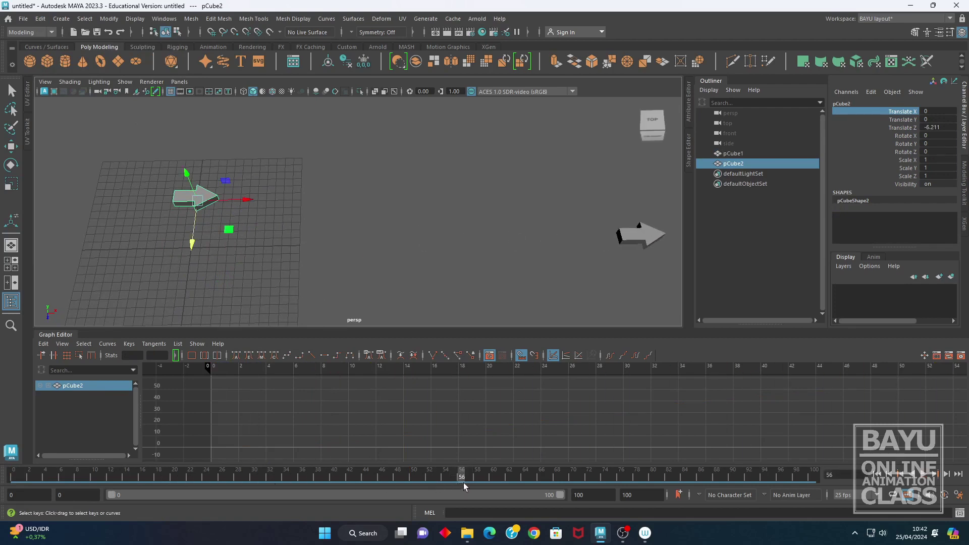
pyautogui.hotkey('ctrl', 'z')
pyautogui.press('Delete')
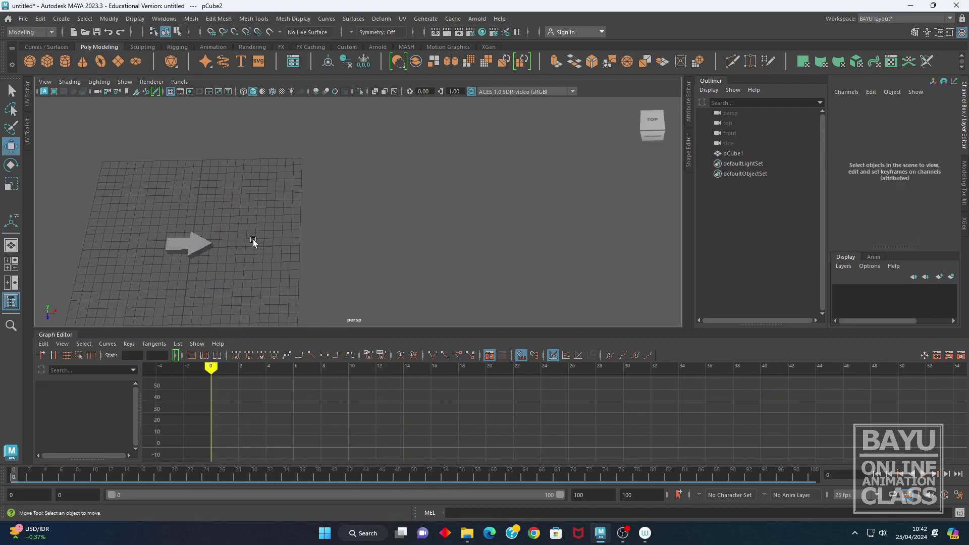
# - Duplicate Special the arrow as a Copy with Duplicate input graph enabled, creating pCube2
pyautogui.click(182, 243)
pyautogui.click(39, 19)
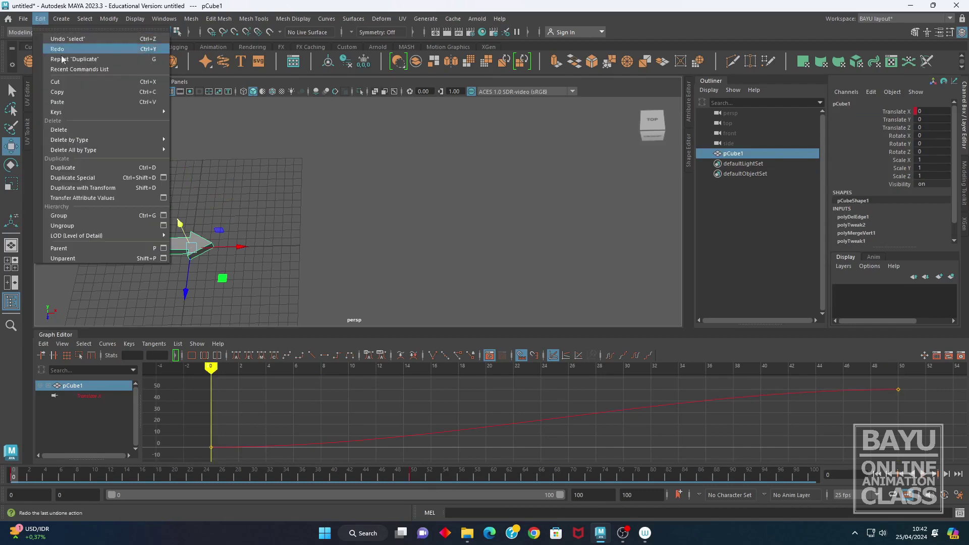
pyautogui.click(164, 178)
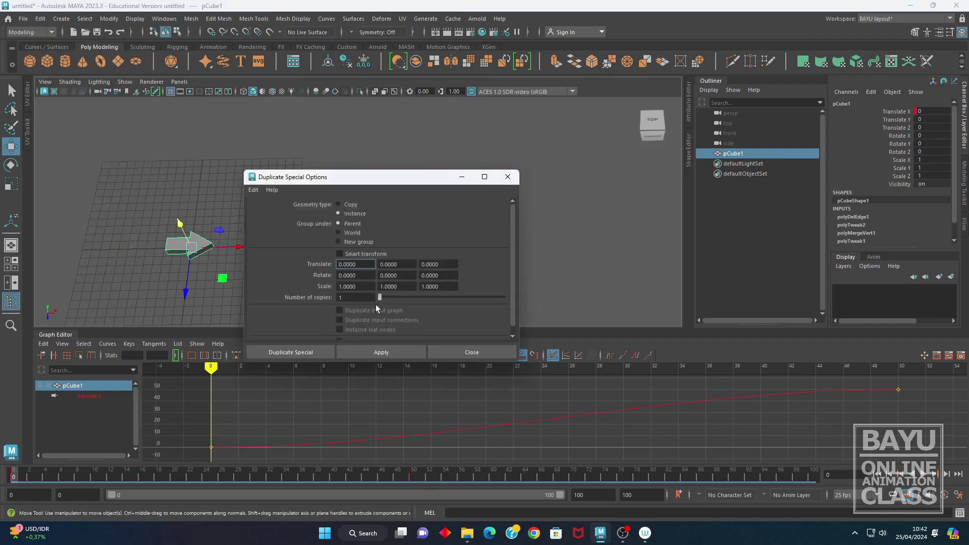
pyautogui.click(349, 205)
pyautogui.click(390, 312)
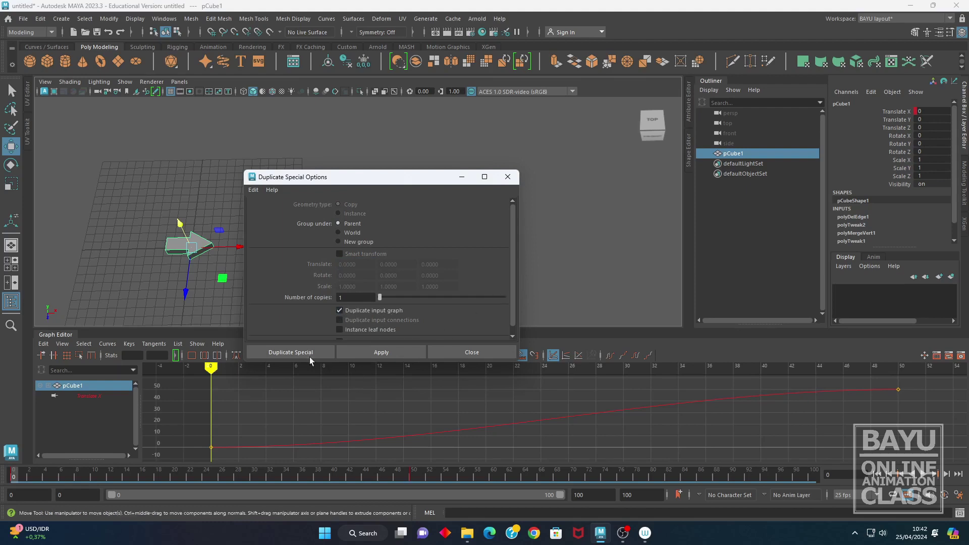
pyautogui.click(292, 353)
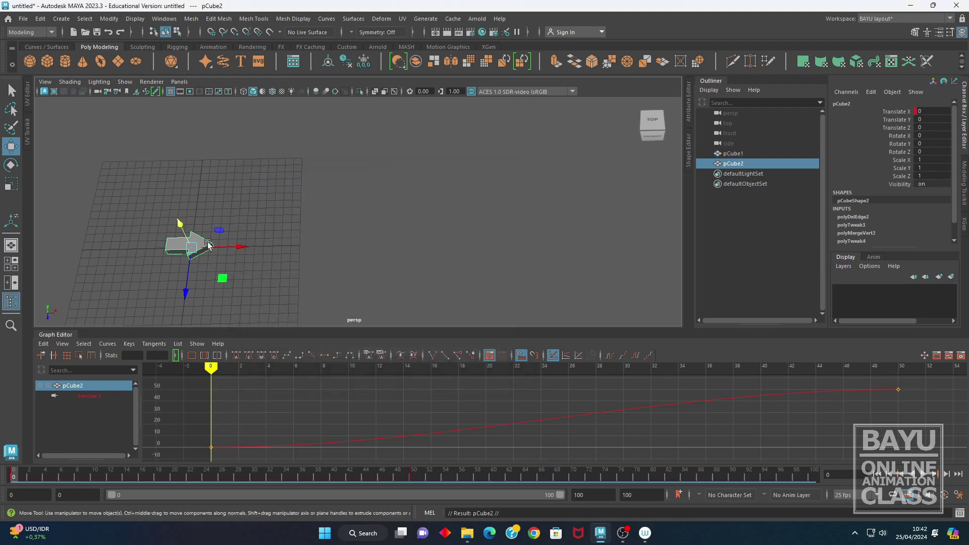
# - Move pCube2 along Z to -5.359 so it sits beside the original arrow
pyautogui.moveTo(185, 294); pyautogui.dragTo(196, 246)
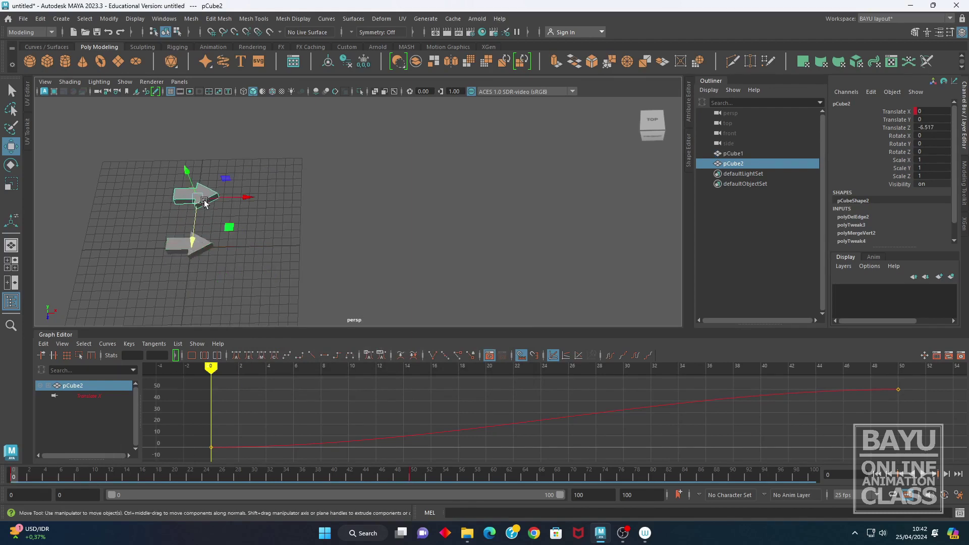
pyautogui.click(181, 246)
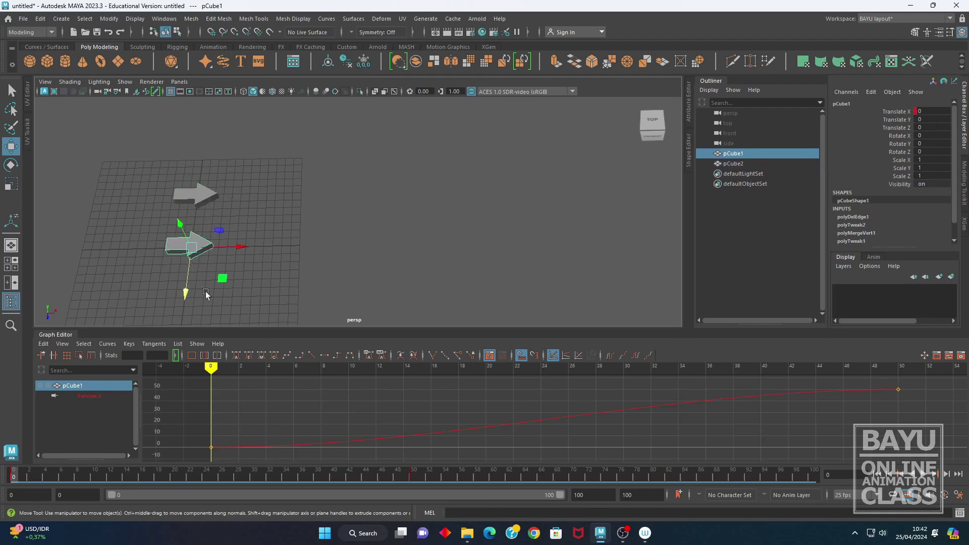
pyautogui.moveTo(152, 174); pyautogui.dragTo(251, 228)
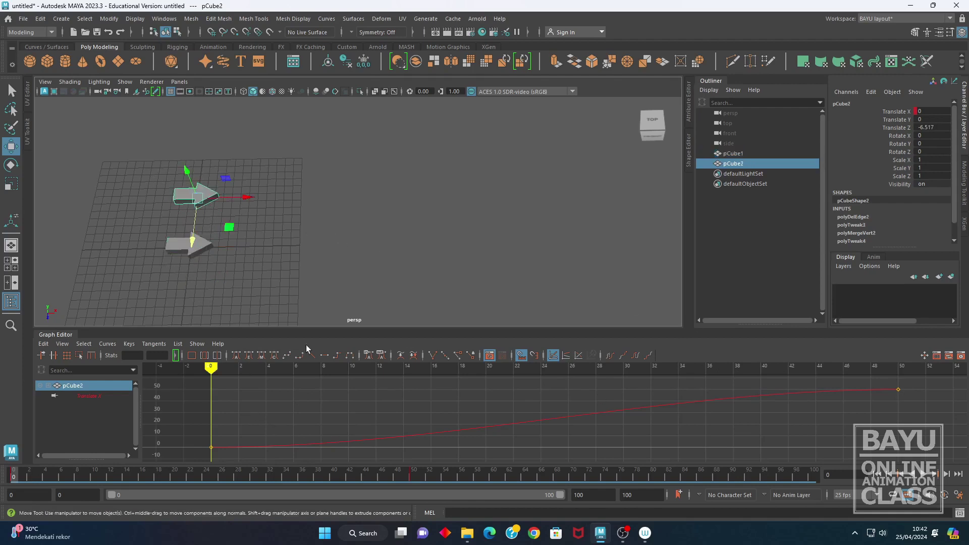
pyautogui.moveTo(232, 205)
pyautogui.keyDown('alt'); pyautogui.mouseDown(button='middle')
pyautogui.moveTo(202, 271)
pyautogui.moveTo(212, 271)
pyautogui.mouseUp(button='middle'); pyautogui.keyUp('alt')
pyautogui.moveTo(188, 269); pyautogui.dragTo(188, 283)
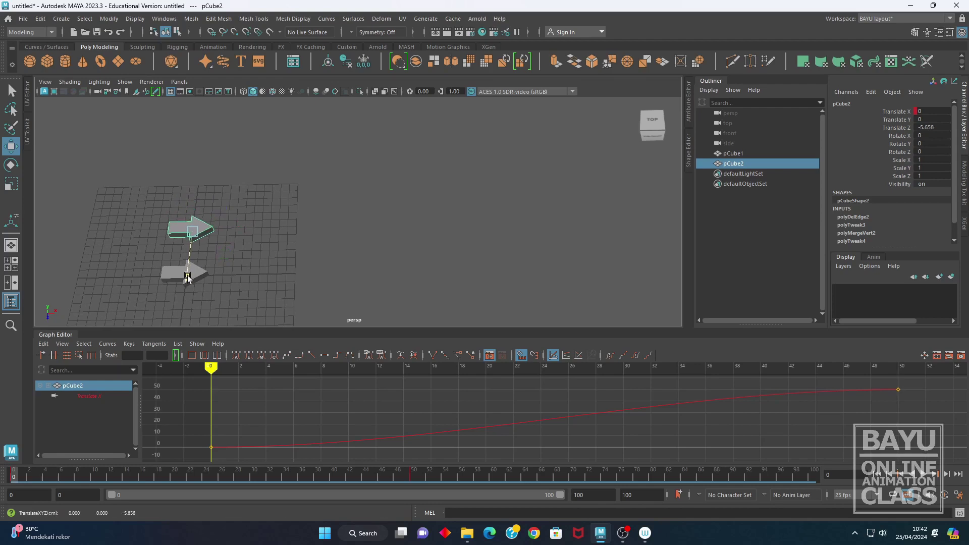
pyautogui.keyDown('alt'); pyautogui.moveTo(260, 288); pyautogui.dragTo(247, 284, button='middle'); pyautogui.keyUp('alt')
pyautogui.moveTo(391, 158); pyautogui.dragTo(424, 415, button='right')
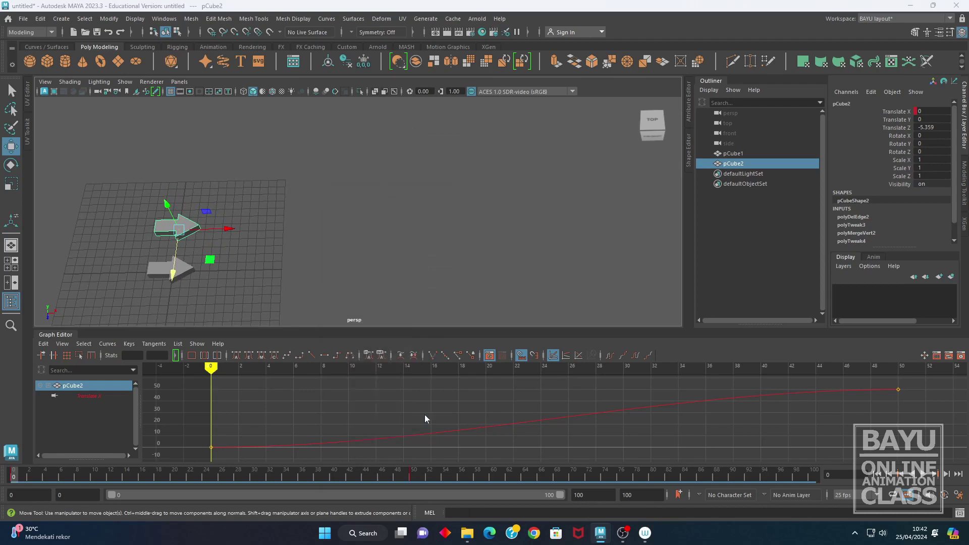
# - Assign pCube2 a new Lambert material, lambert2, coloured green
pyautogui.click(406, 252)
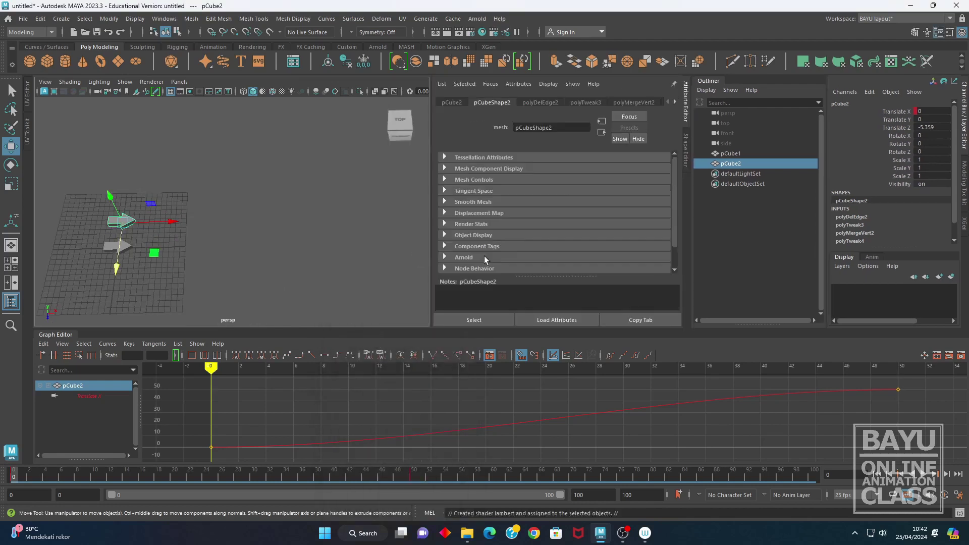
pyautogui.moveTo(306, 178); pyautogui.dragTo(323, 422, button='right')
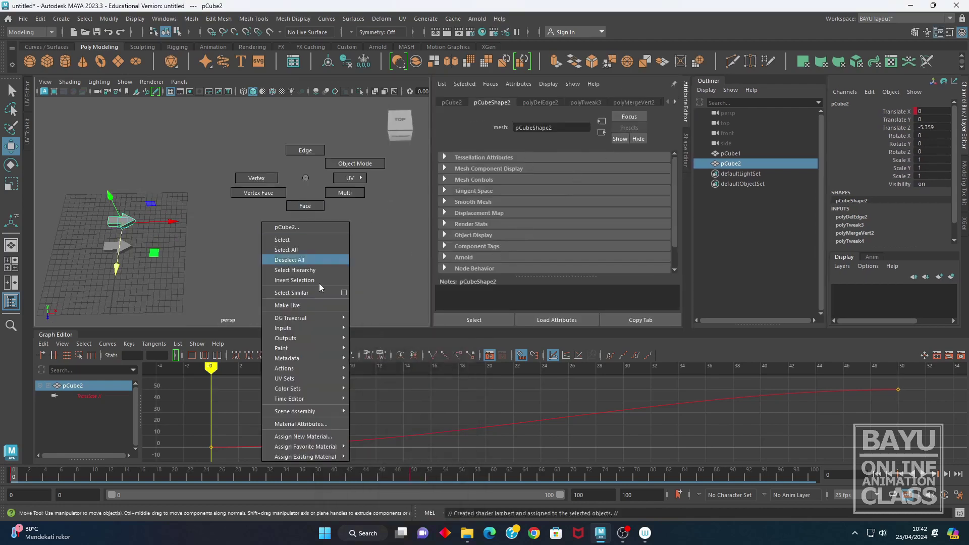
pyautogui.click(323, 425)
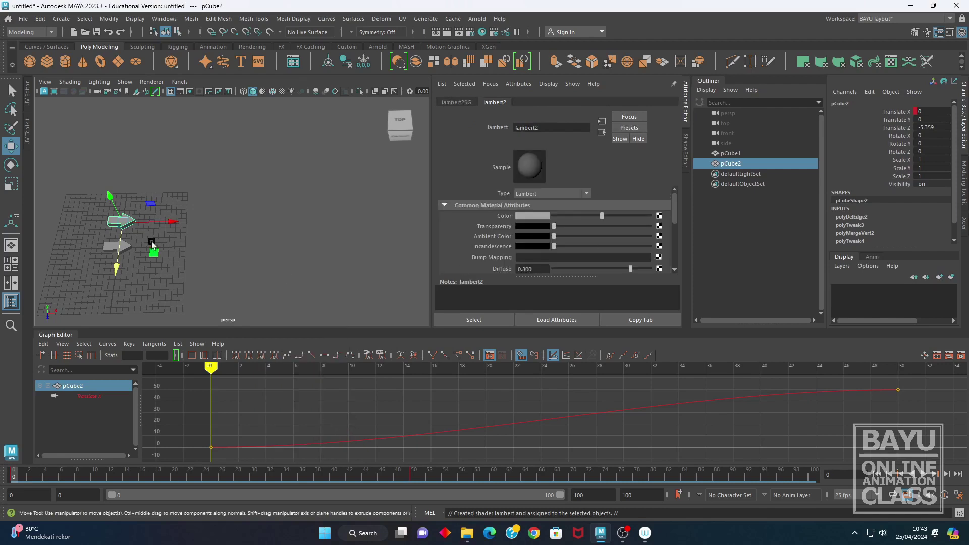
pyautogui.click(530, 216)
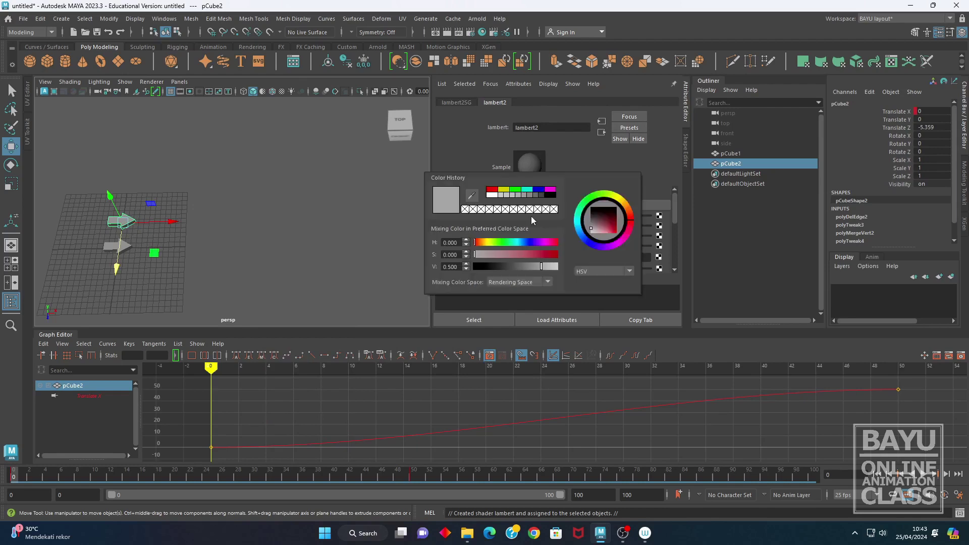
pyautogui.click(514, 193)
pyautogui.click(153, 294)
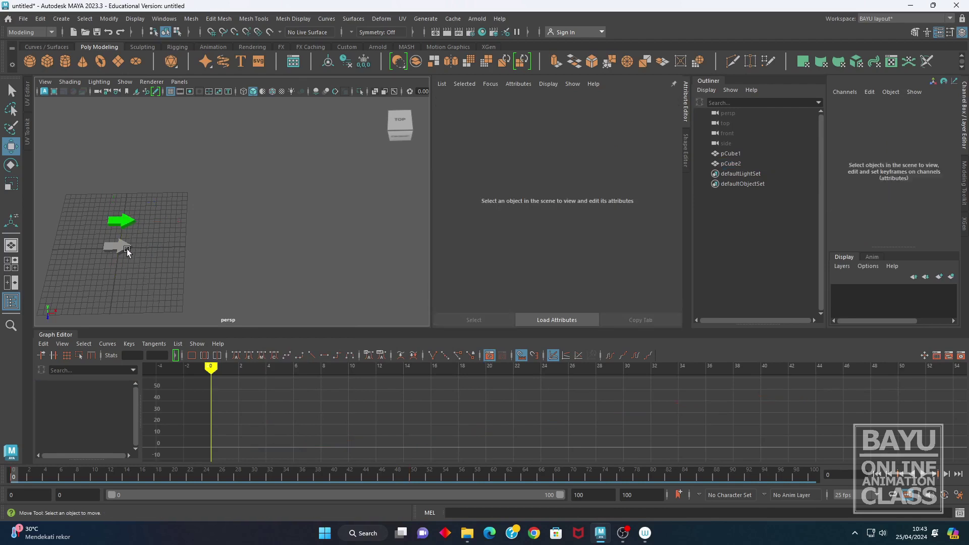
# - Assign pCube1 a new Lambert material, lambert3, coloured red
pyautogui.click(126, 249)
pyautogui.rightClick(268, 176)
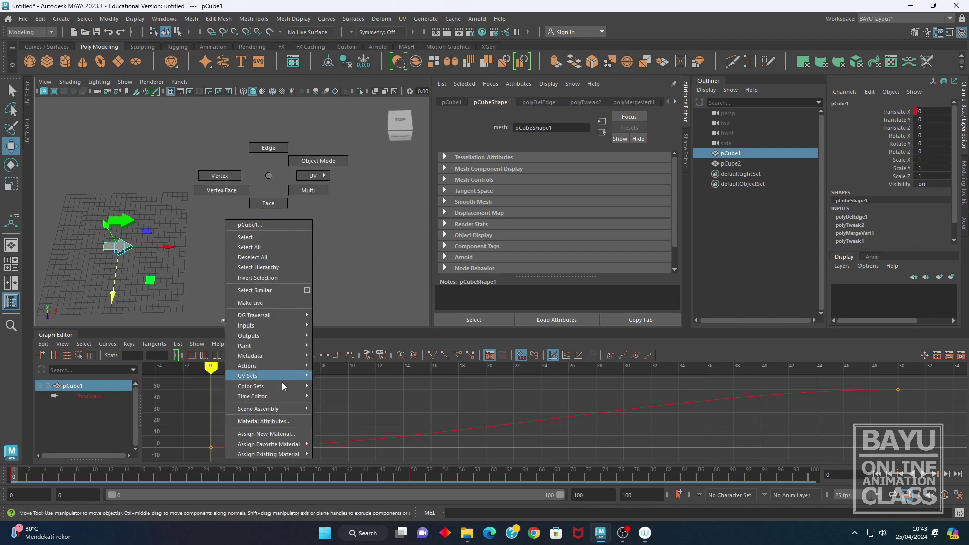
pyautogui.click(277, 434)
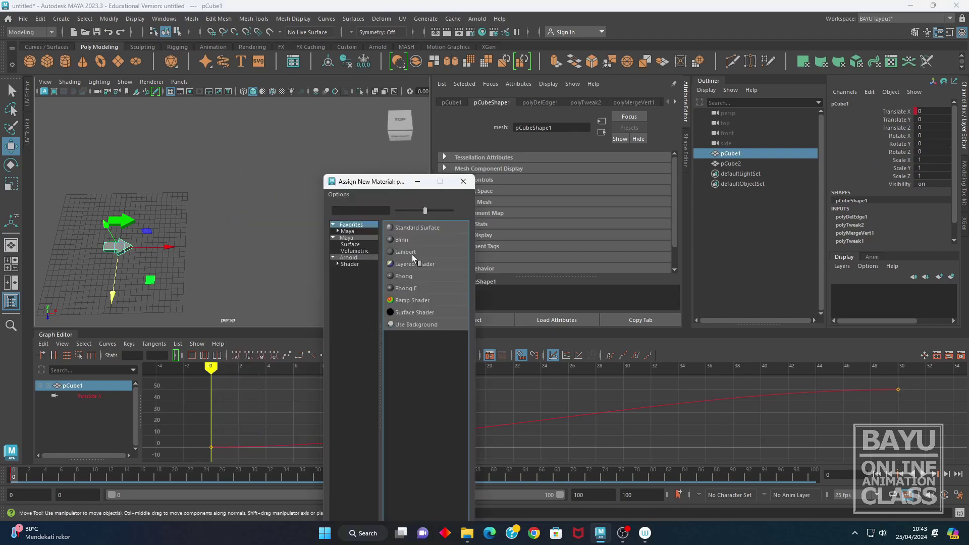
pyautogui.click(411, 253)
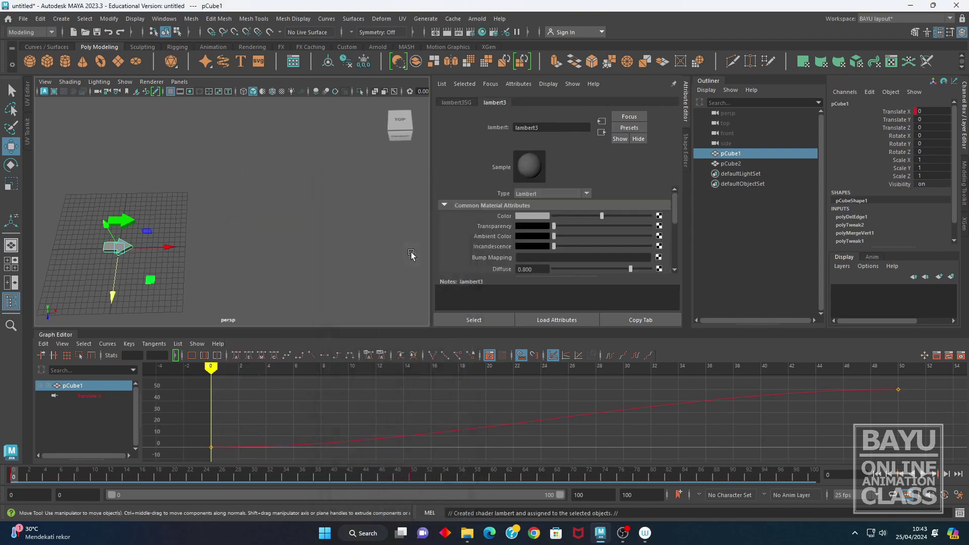
pyautogui.click(533, 215)
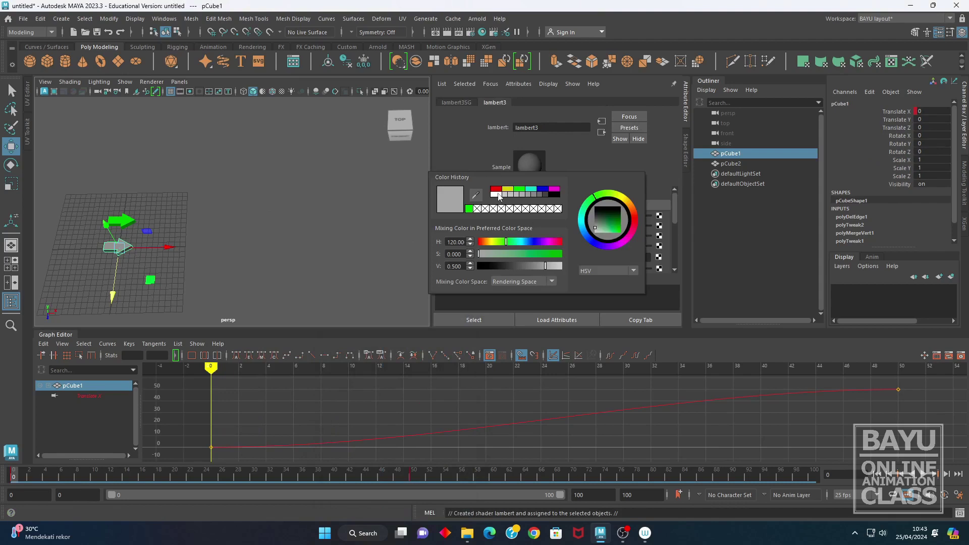
pyautogui.click(495, 190)
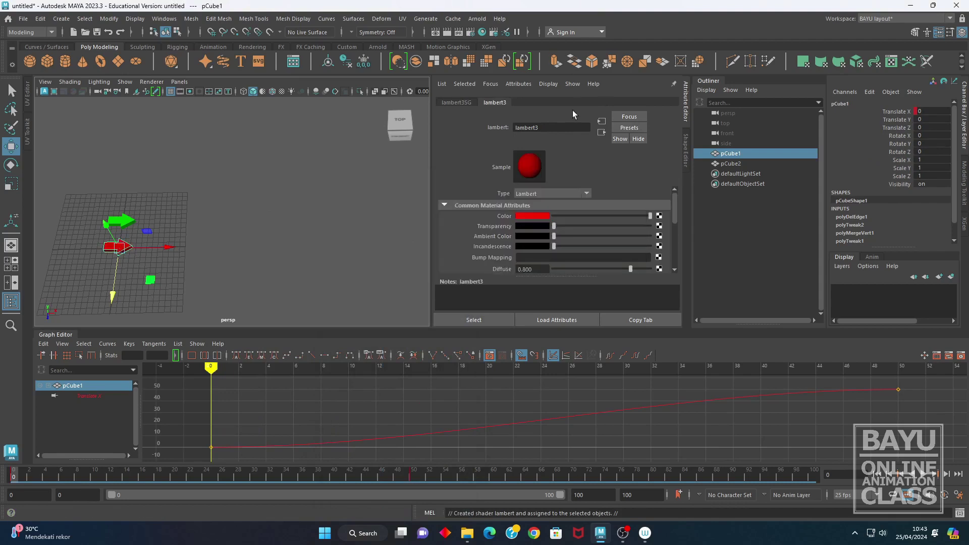
pyautogui.click(686, 102)
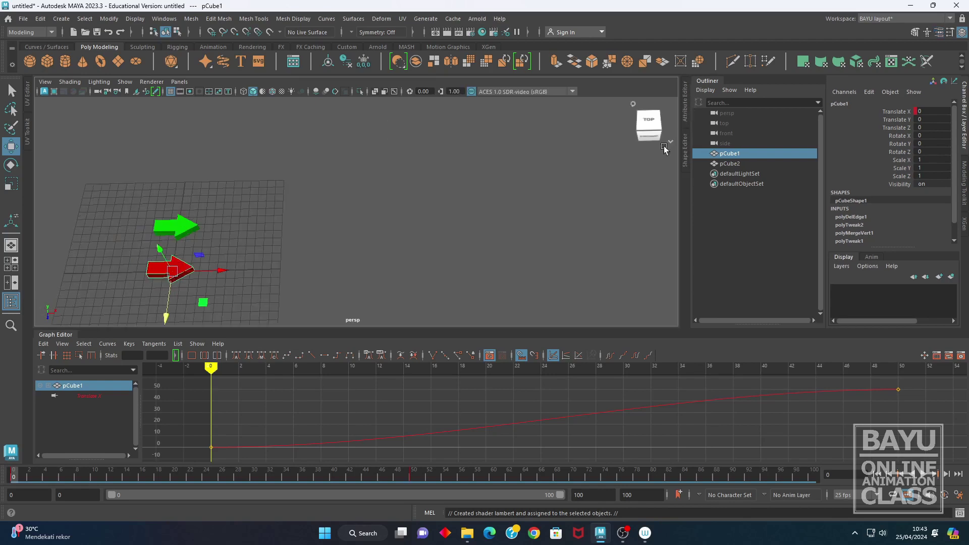
pyautogui.moveTo(15, 475); pyautogui.dragTo(310, 475)
pyautogui.hotkey('alt', 'v')
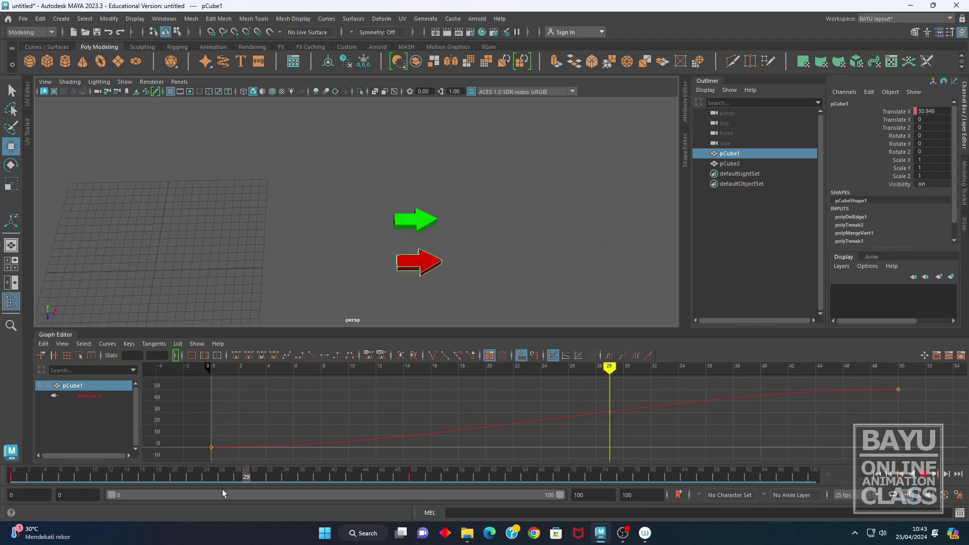
pyautogui.hotkey('alt', 'shift', 'v')
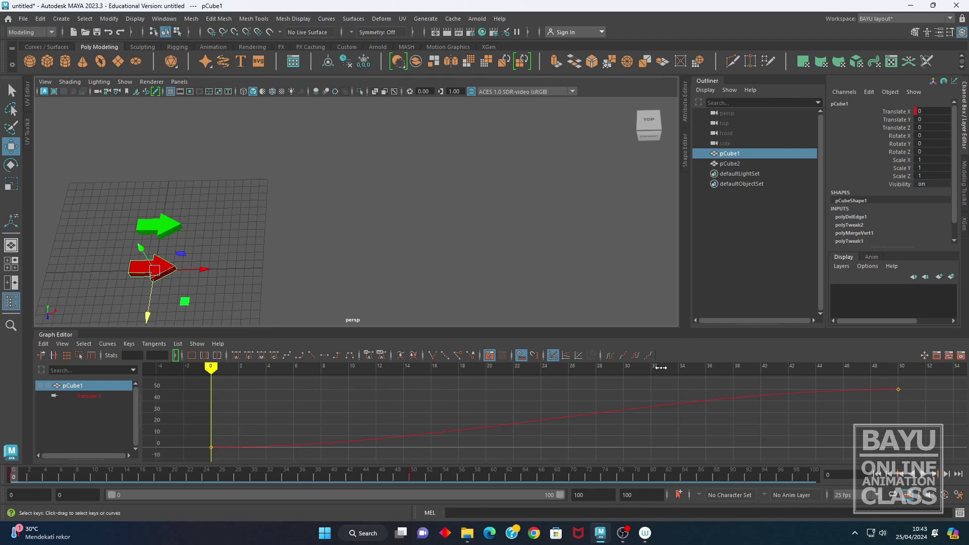
# - Set the green arrow's Translate X keys to linear tangents and scrub to preview
pyautogui.click(167, 226)
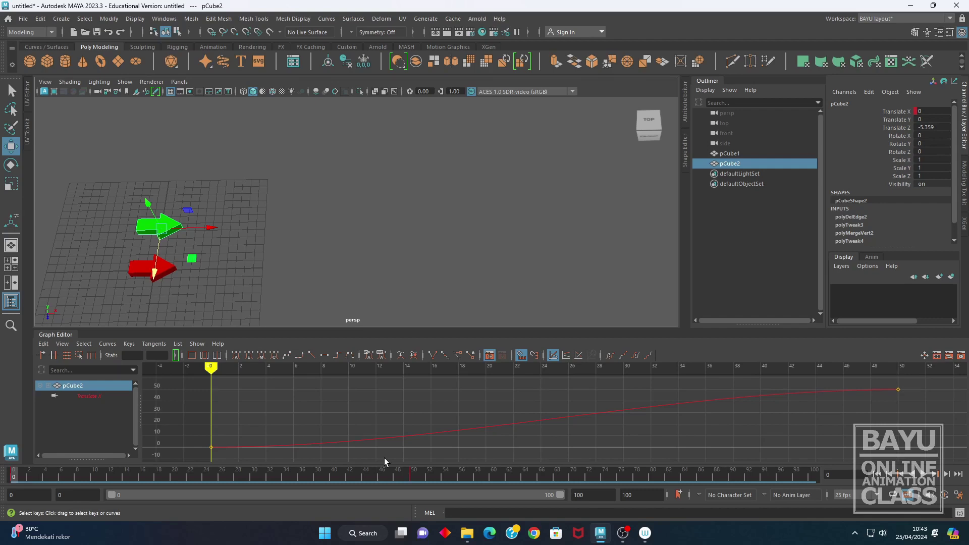
pyautogui.moveTo(816, 433); pyautogui.dragTo(812, 430)
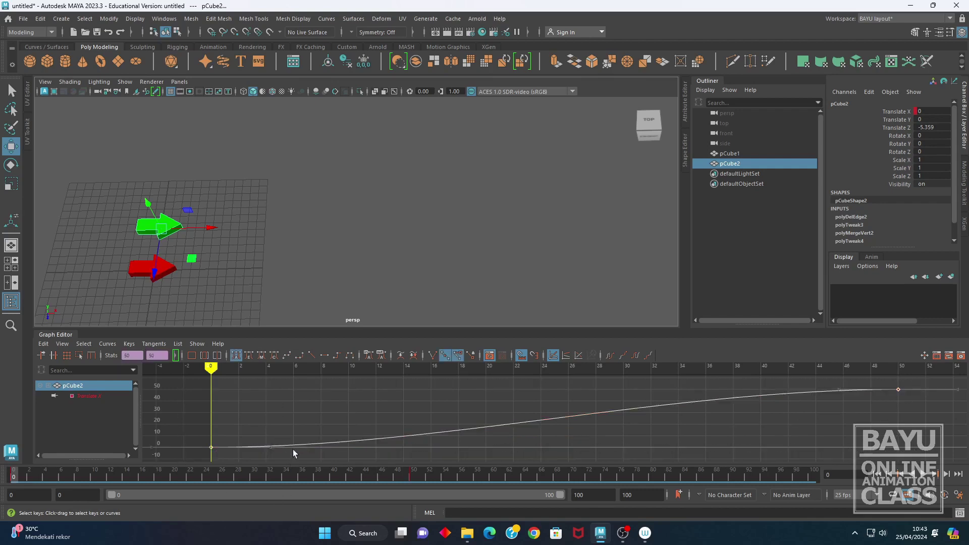
pyautogui.click(310, 354)
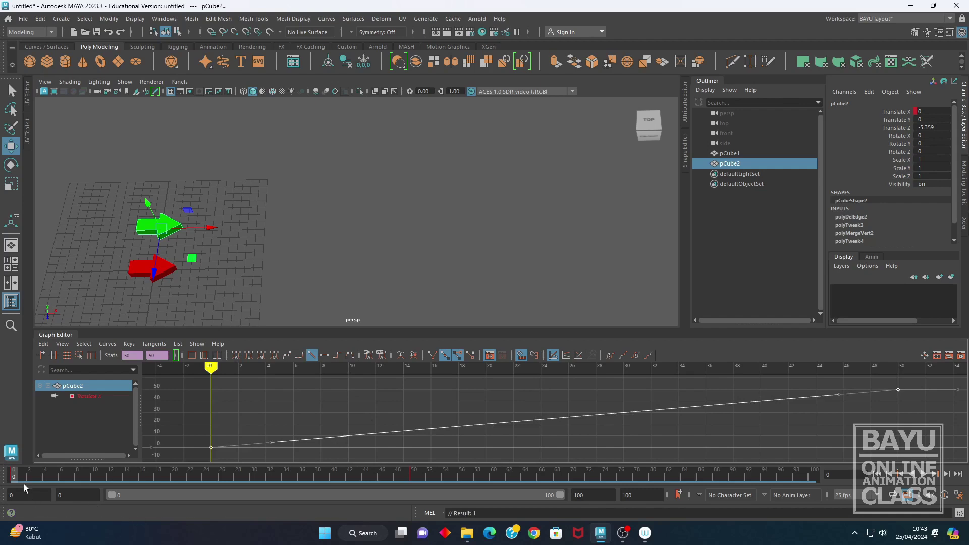
pyautogui.moveTo(20, 476)
pyautogui.mouseDown()
pyautogui.moveTo(257, 493)
pyautogui.moveTo(448, 491)
pyautogui.moveTo(13, 476)
pyautogui.mouseUp()
# - Select the red, green, then red arrow again to compare their curves
pyautogui.click(146, 268)
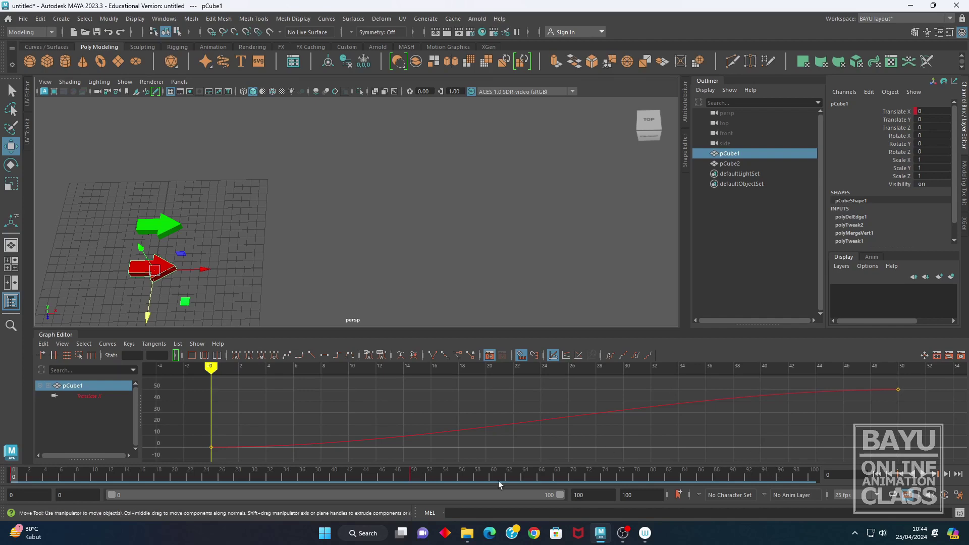
pyautogui.click(160, 226)
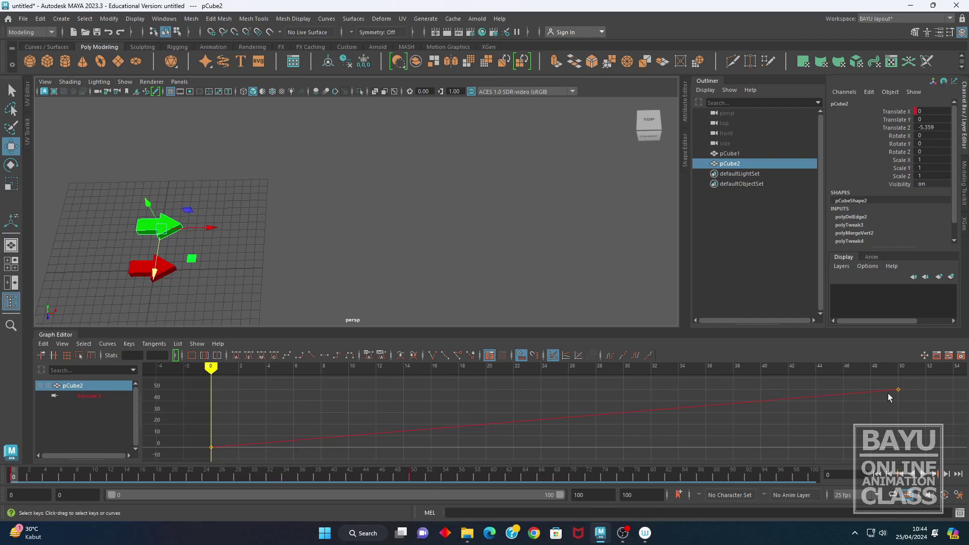
pyautogui.click(141, 267)
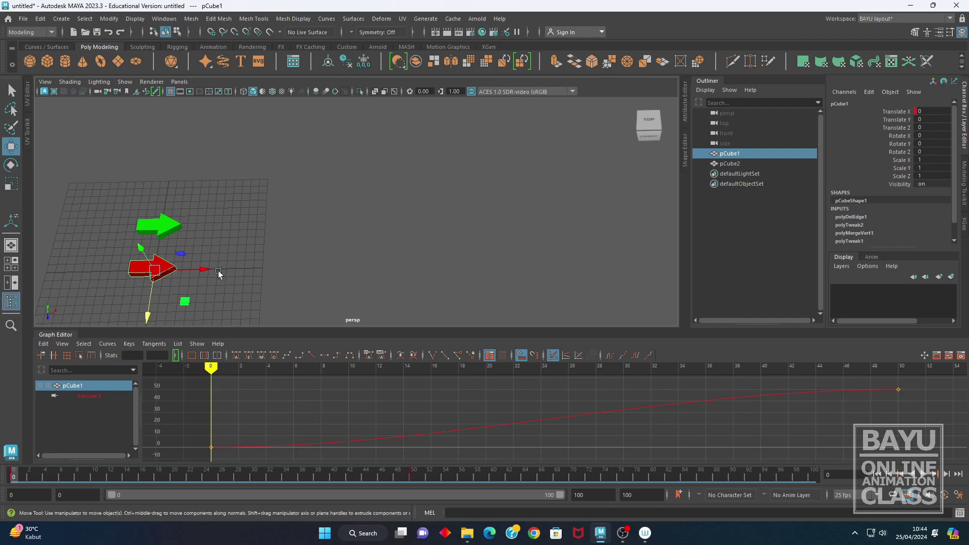
# - Duplicate the red arrow as pCube3 and move it along Z to -11.122
pyautogui.keyDown('alt'); pyautogui.moveTo(218, 270); pyautogui.dragTo(206, 232, button='middle'); pyautogui.keyUp('alt')
pyautogui.keyDown('alt'); pyautogui.moveTo(152, 275); pyautogui.dragTo(160, 292, button='middle'); pyautogui.keyUp('alt')
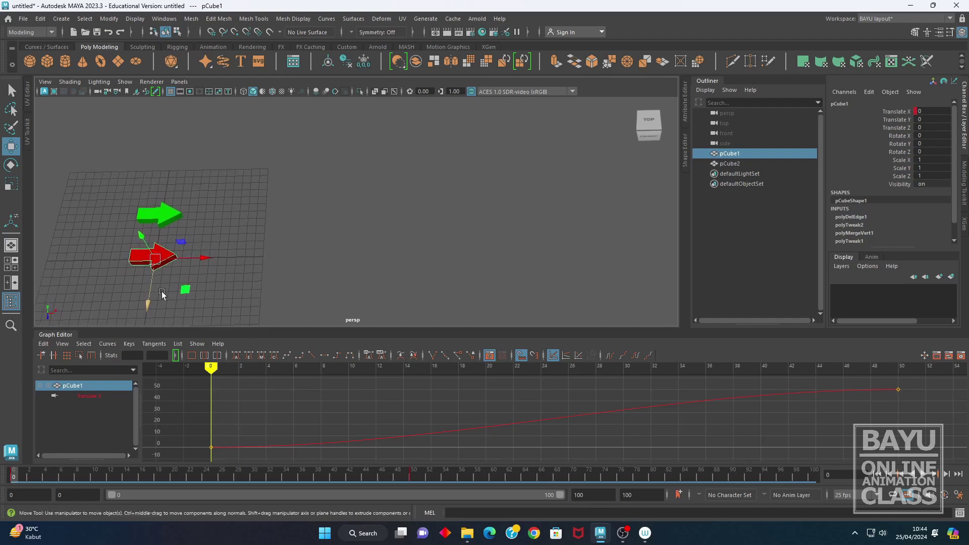
pyautogui.click(40, 19)
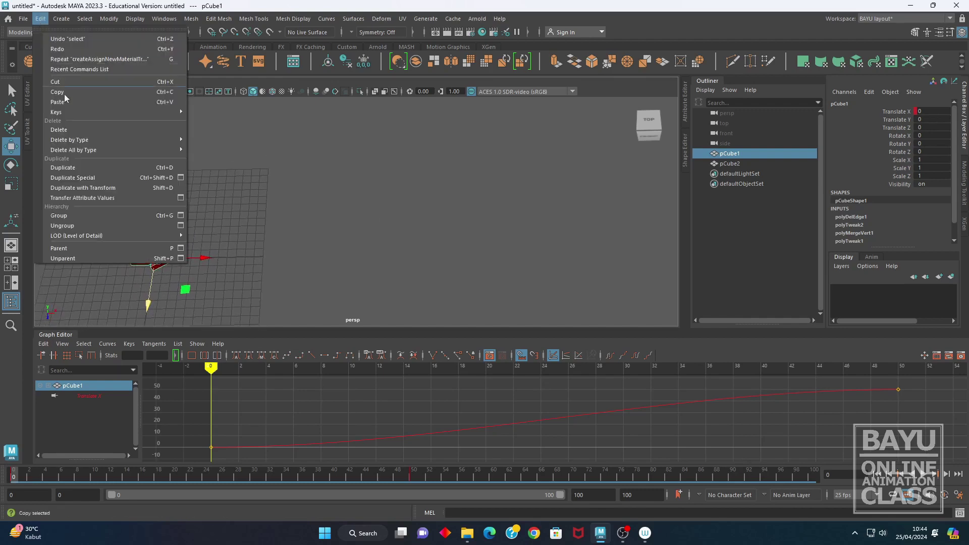
pyautogui.click(101, 182)
pyautogui.moveTo(148, 305); pyautogui.dragTo(154, 217)
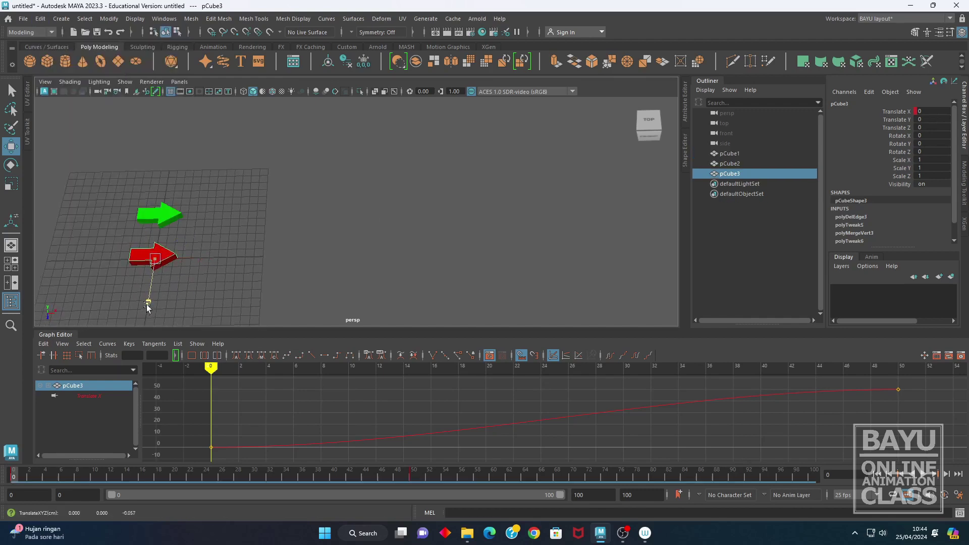
# - Assign pCube3 a new Lambert material, lambert4, coloured blue, and close the Attribute Editor
pyautogui.moveTo(303, 171); pyautogui.dragTo(318, 429, button='right')
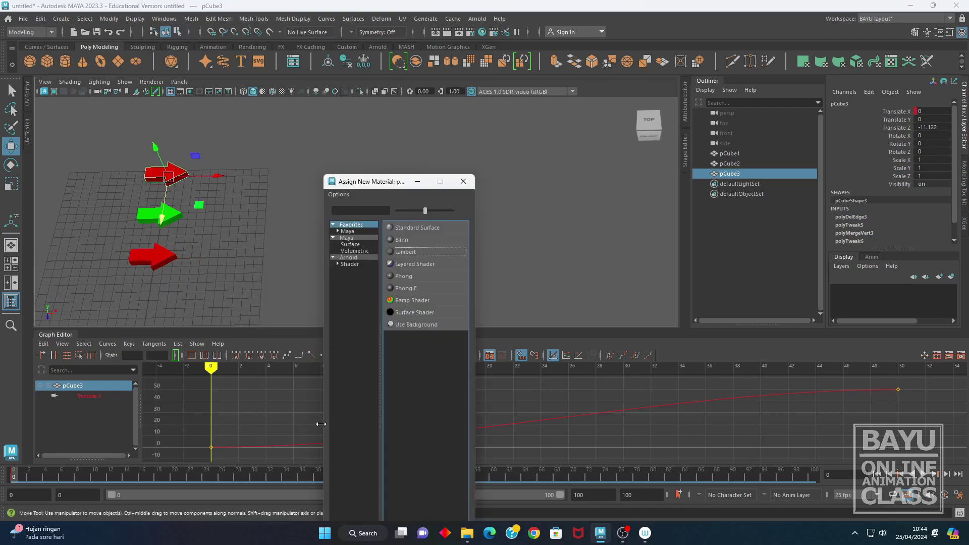
pyautogui.click(406, 252)
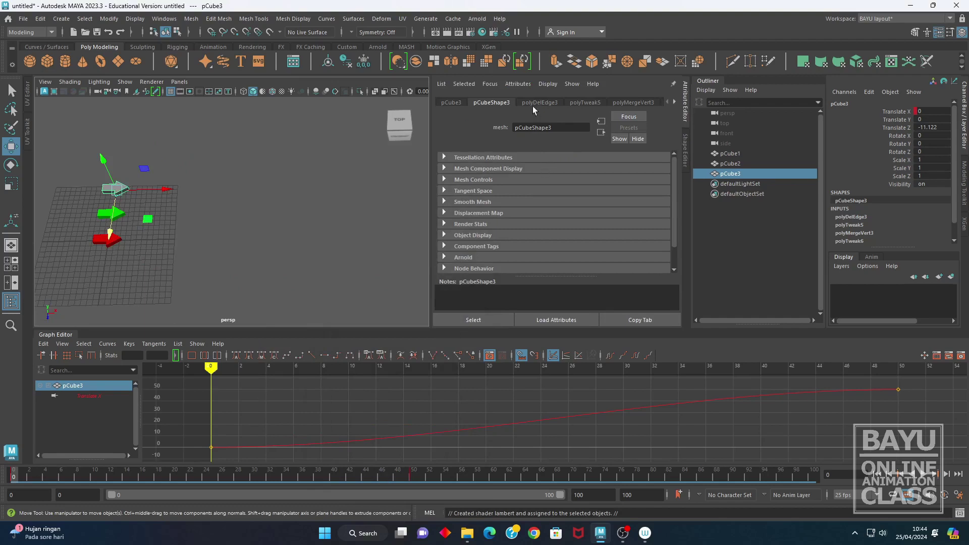
pyautogui.moveTo(256, 156)
pyautogui.mouseDown(button='right')
pyautogui.moveTo(265, 192)
pyautogui.moveTo(261, 400)
pyautogui.mouseUp(button='right')
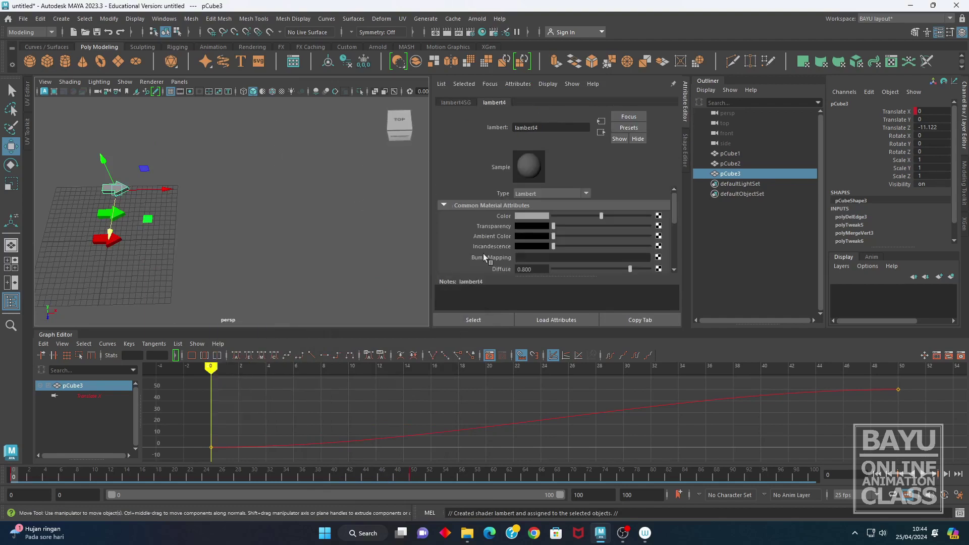
pyautogui.click(534, 221)
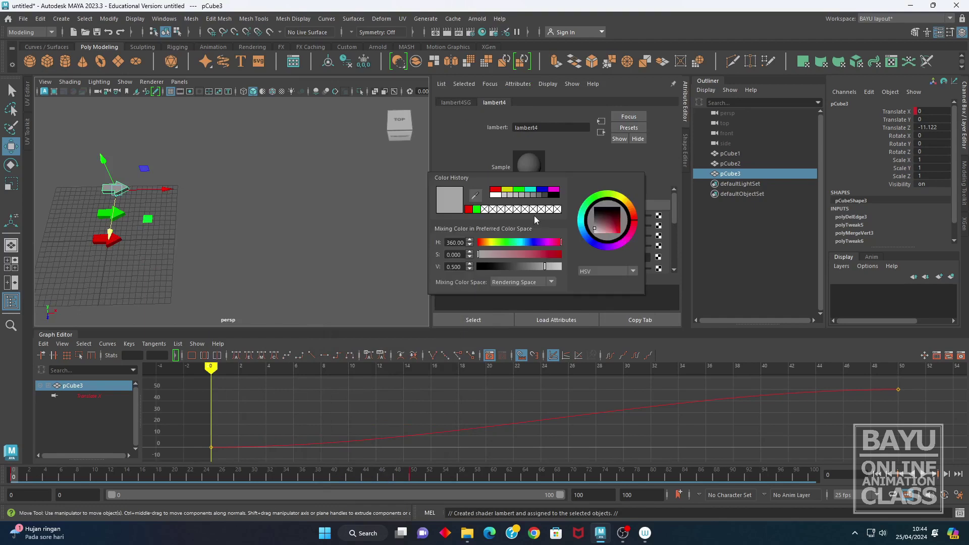
pyautogui.click(540, 190)
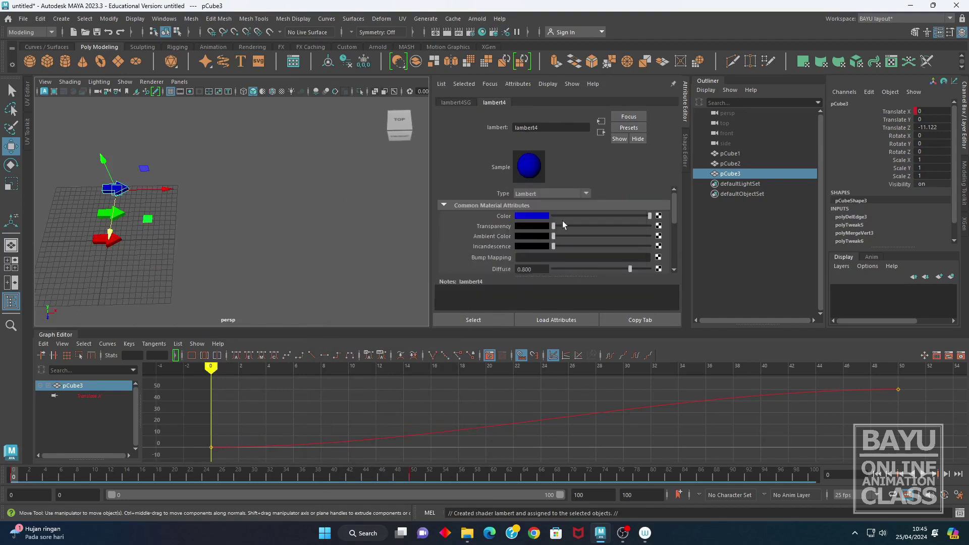
pyautogui.click(686, 107)
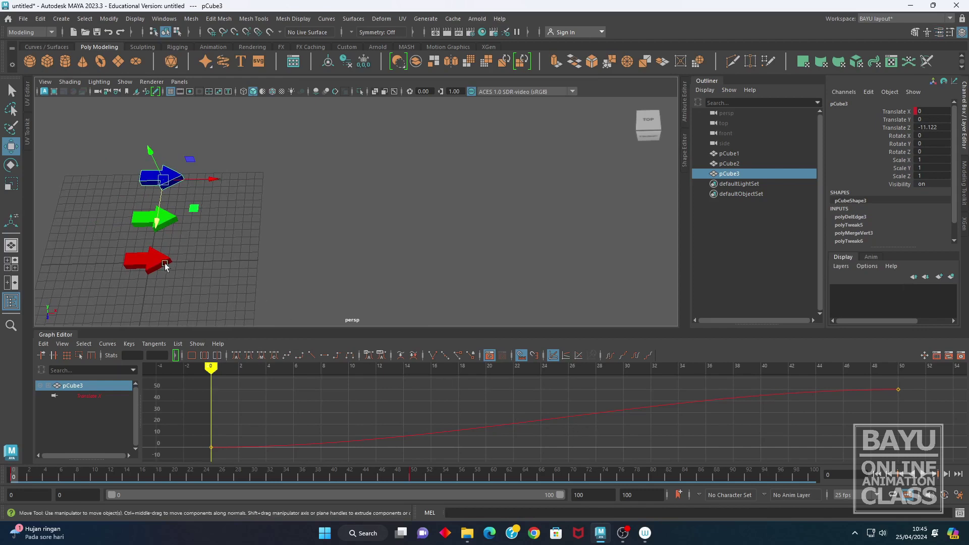
# - Compare the red, green and blue arrows' curves, then enlarge the Graph Editor showing pCube3
pyautogui.moveTo(108, 248); pyautogui.dragTo(169, 288)
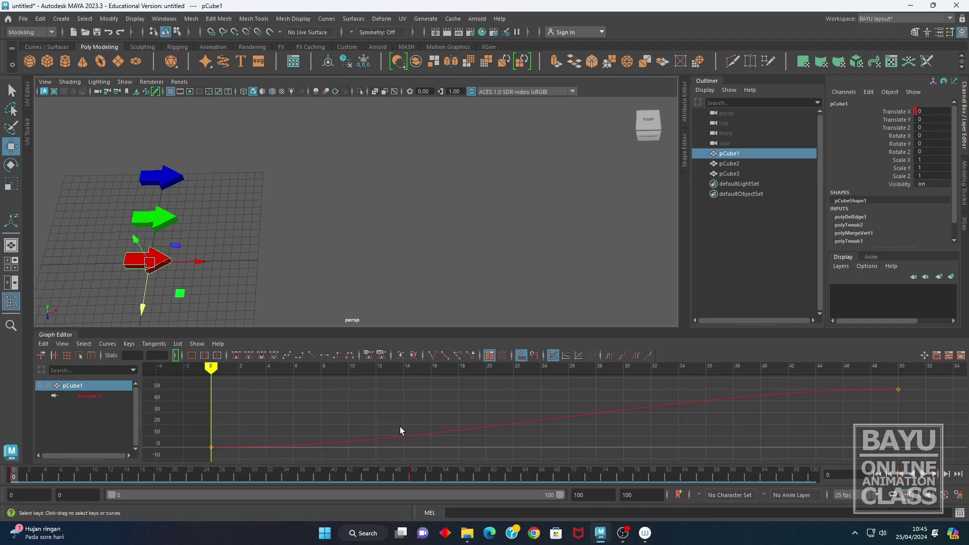
pyautogui.click(144, 219)
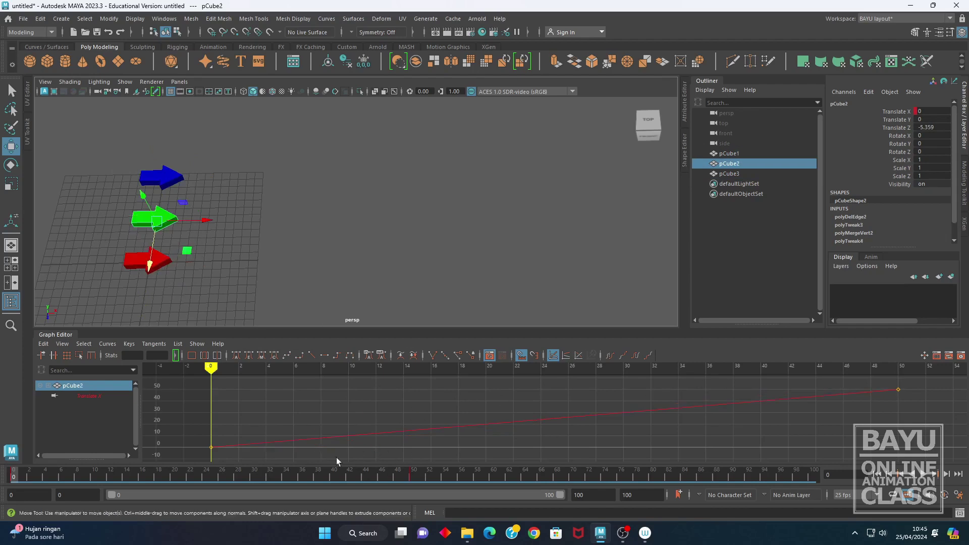
pyautogui.click(162, 183)
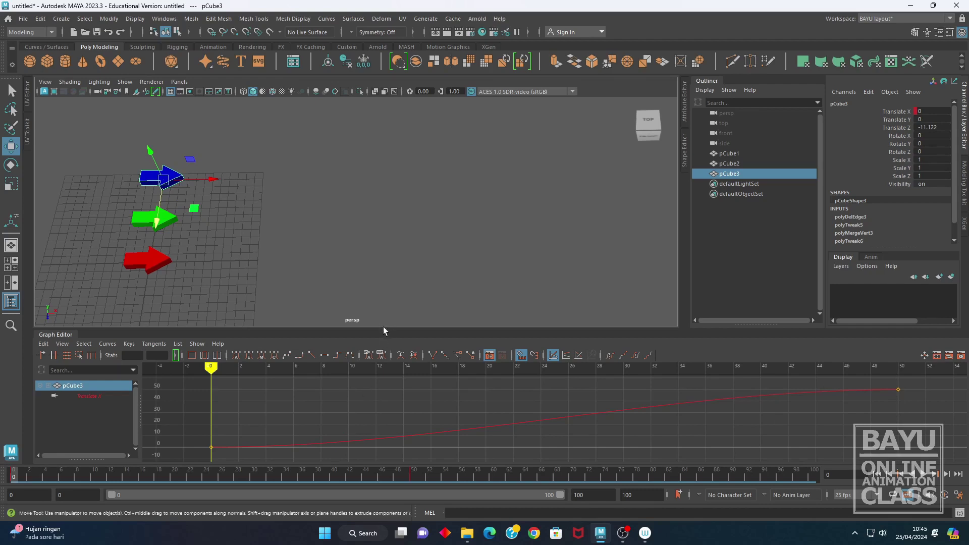
pyautogui.moveTo(384, 328); pyautogui.dragTo(387, 223)
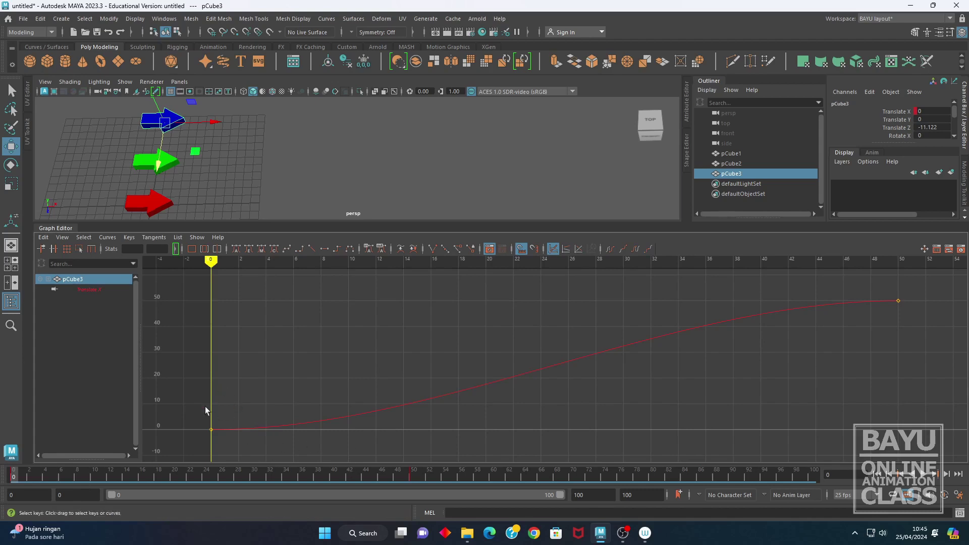
# - Try adjusting the frame-0 key's out-tangent on pCube3's curve, then undo it
pyautogui.moveTo(198, 412); pyautogui.dragTo(246, 434)
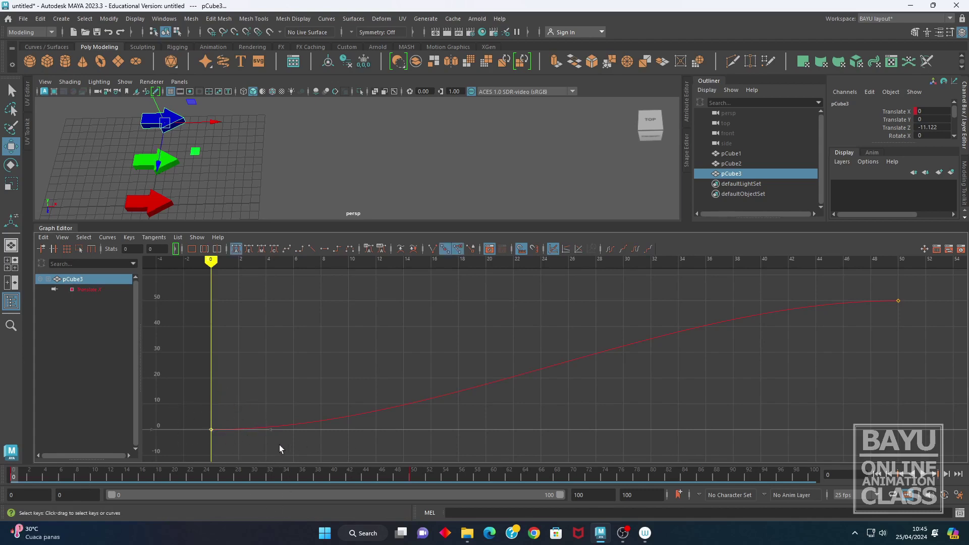
pyautogui.moveTo(191, 404); pyautogui.dragTo(242, 454)
pyautogui.click(271, 429)
pyautogui.click(897, 300)
pyautogui.moveTo(178, 402); pyautogui.dragTo(198, 416)
pyautogui.moveTo(288, 446); pyautogui.dragTo(270, 431)
pyautogui.moveTo(270, 431)
pyautogui.mouseDown(button='middle')
pyautogui.moveTo(338, 425)
pyautogui.moveTo(401, 468)
pyautogui.moveTo(404, 346)
pyautogui.moveTo(413, 480)
pyautogui.moveTo(409, 342)
pyautogui.moveTo(398, 490)
pyautogui.moveTo(396, 378)
pyautogui.moveTo(400, 396)
pyautogui.mouseUp(button='middle')
pyautogui.hotkey('ctrl', 'z')
# - Give the frame-50 key flat tangents so the blue arrow eases into 50
pyautogui.moveTo(927, 293); pyautogui.dragTo(891, 351)
pyautogui.moveTo(853, 300); pyautogui.dragTo(832, 312)
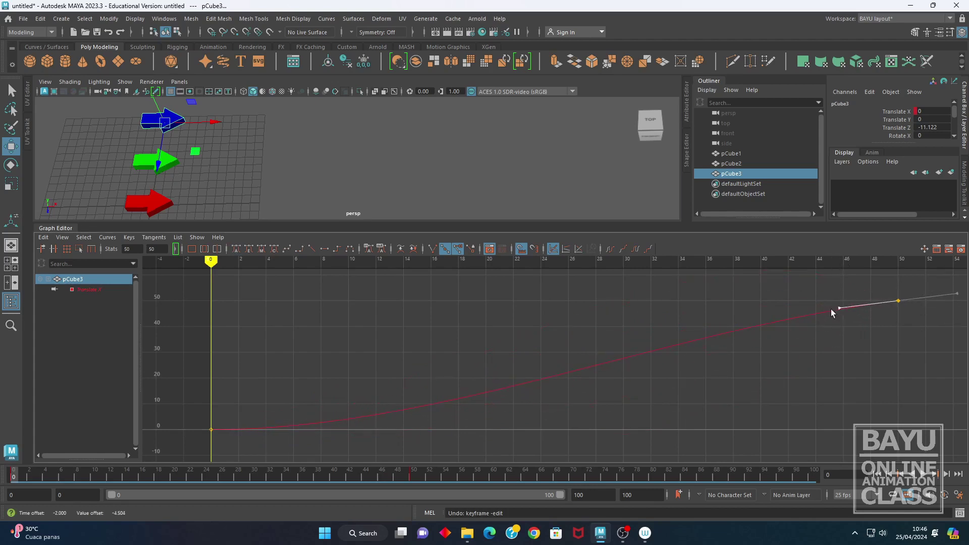
pyautogui.click(235, 248)
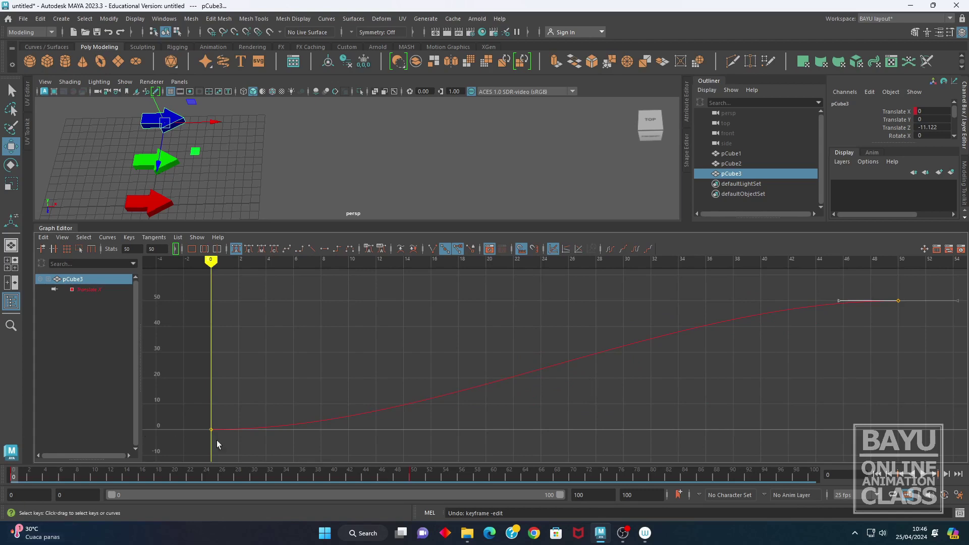
# - Key pCube3's Translate X at value 25 on frame 25
pyautogui.moveTo(162, 478)
pyautogui.mouseDown()
pyautogui.moveTo(237, 494)
pyautogui.moveTo(213, 502)
pyautogui.mouseUp()
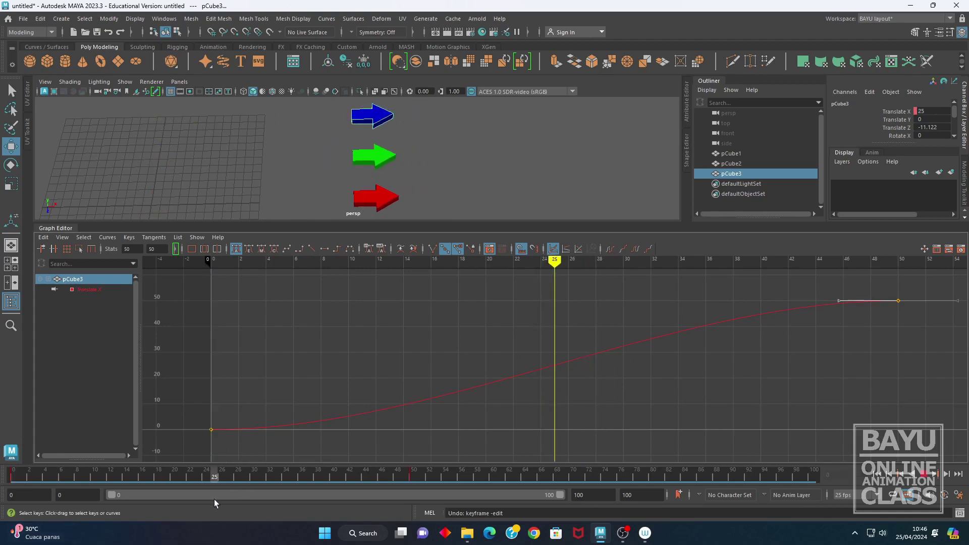
pyautogui.click(892, 114)
pyautogui.rightClick(891, 111)
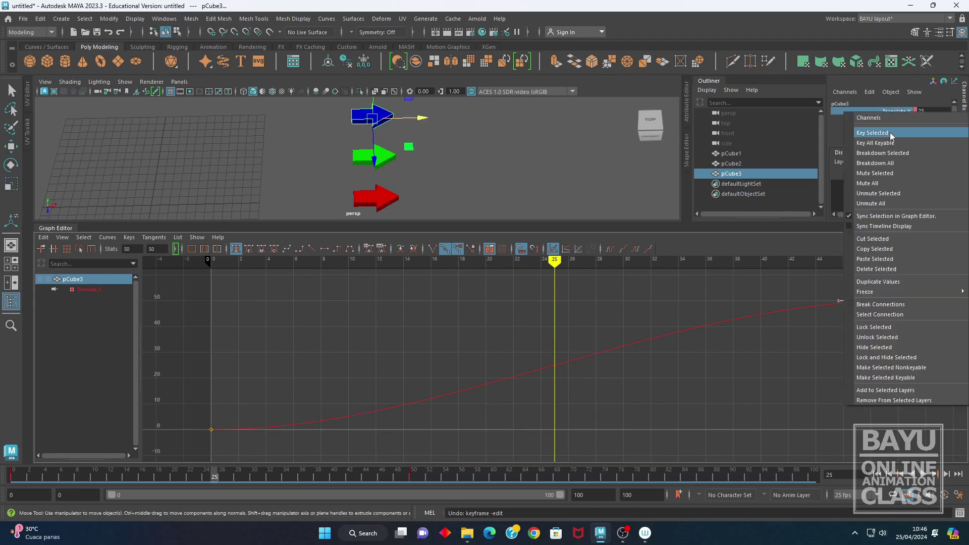
pyautogui.click(889, 132)
# - Steepen the curve's tangent through the frame-25 key, then add the red arrow to the selection
pyautogui.click(555, 365)
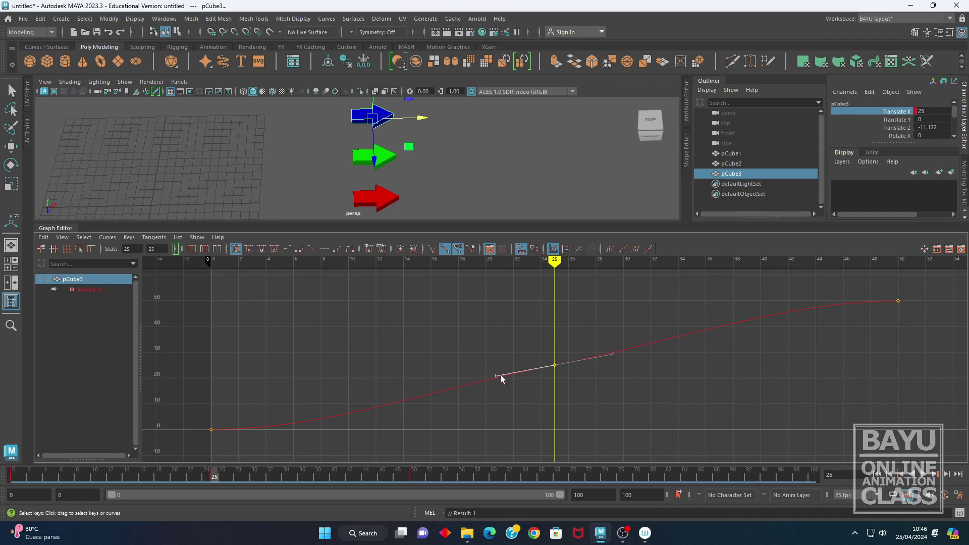
pyautogui.moveTo(501, 375); pyautogui.dragTo(517, 394)
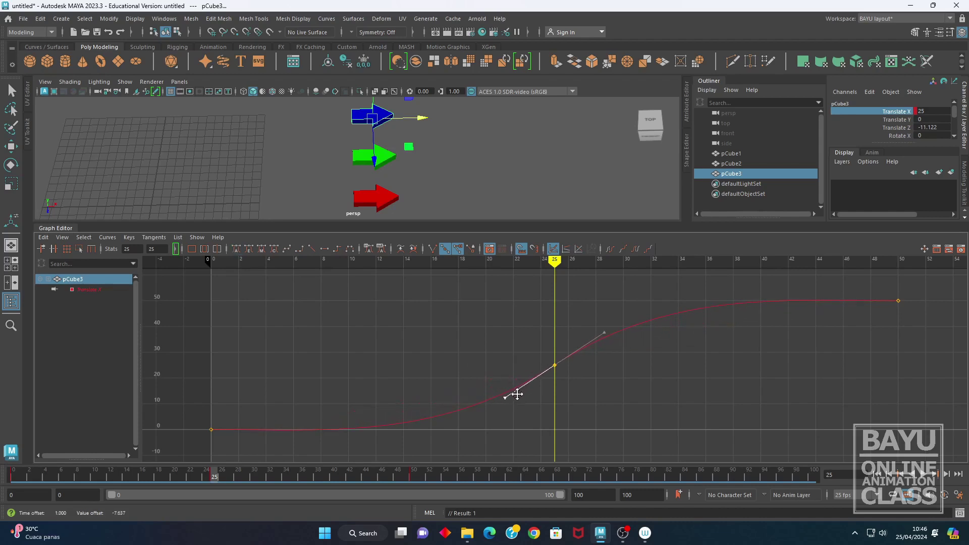
pyautogui.keyDown('shift'); pyautogui.click(381, 198); pyautogui.keyUp('shift')
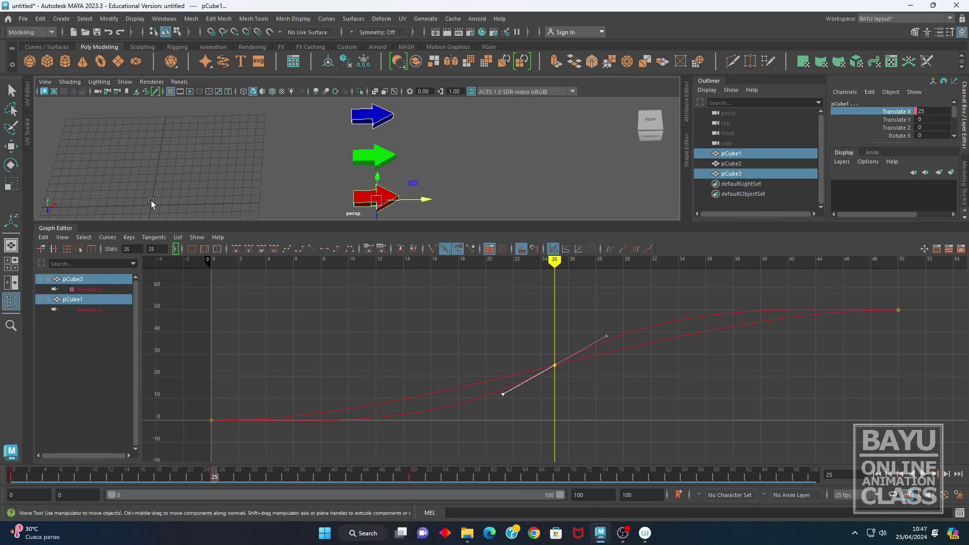
# - Scrub back to frame 0 and play the animation to compare the three arrows' motion
pyautogui.moveTo(554, 260); pyautogui.dragTo(211, 260)
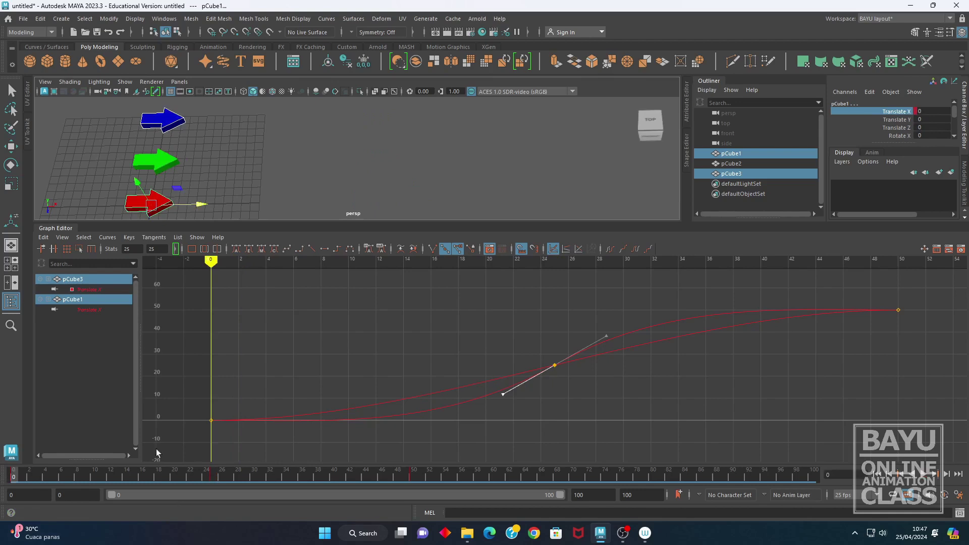
pyautogui.click(925, 475)
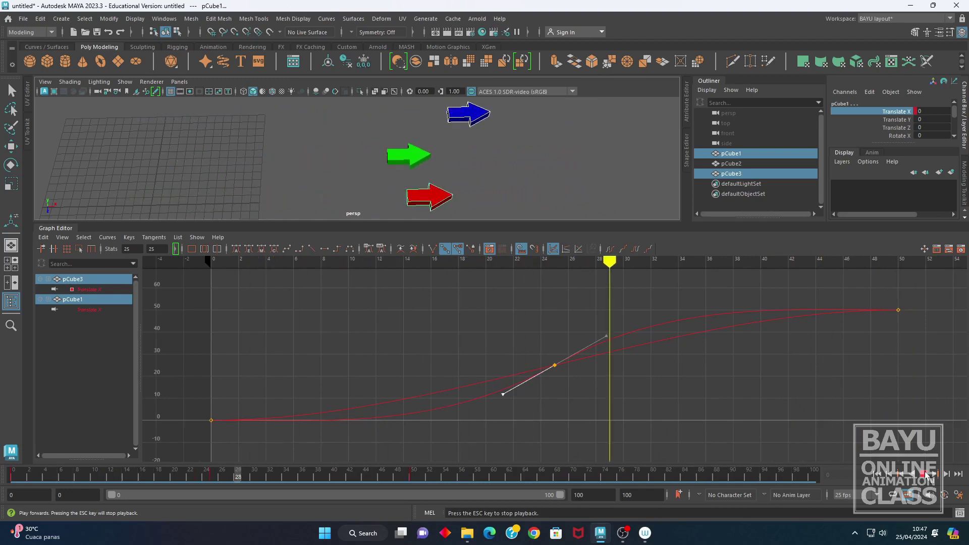
pyautogui.click(926, 476)
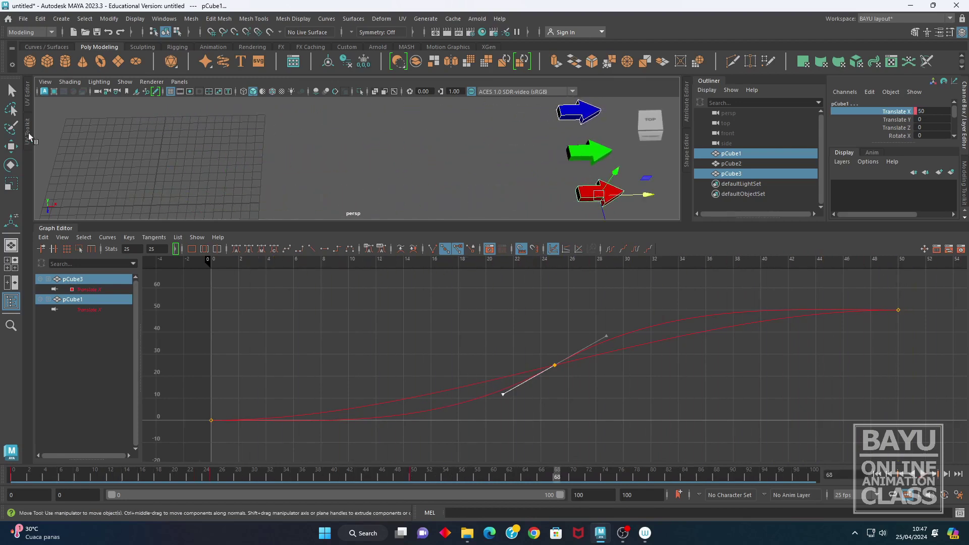
pyautogui.moveTo(353, 160)
pyautogui.keyDown('alt'); pyautogui.mouseDown(button='middle')
pyautogui.moveTo(260, 212)
pyautogui.moveTo(172, 180)
pyautogui.moveTo(194, 177)
pyautogui.mouseUp(button='middle'); pyautogui.keyUp('alt')
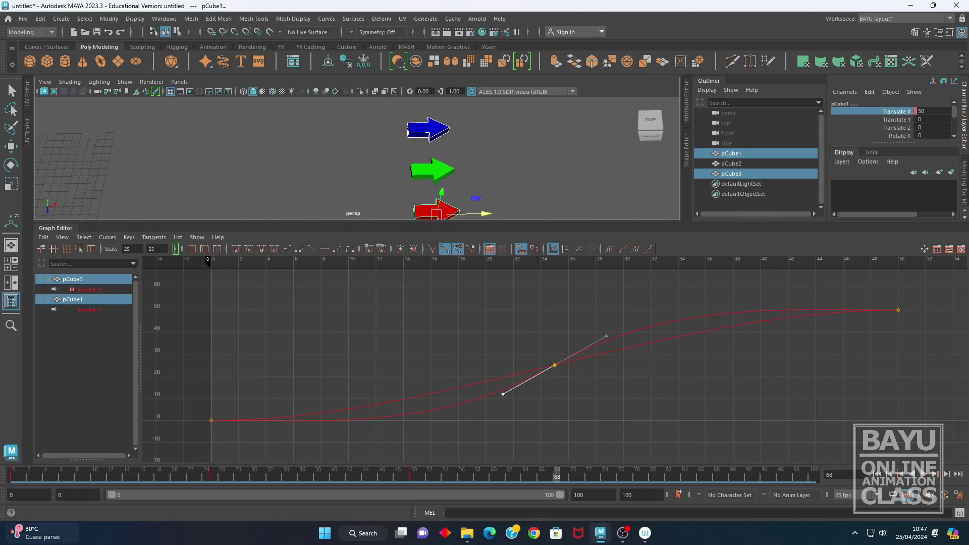
# - Rewind to frame 0, reframe the arrows, and select only the blue arrow (pCube3)
pyautogui.click(16, 469)
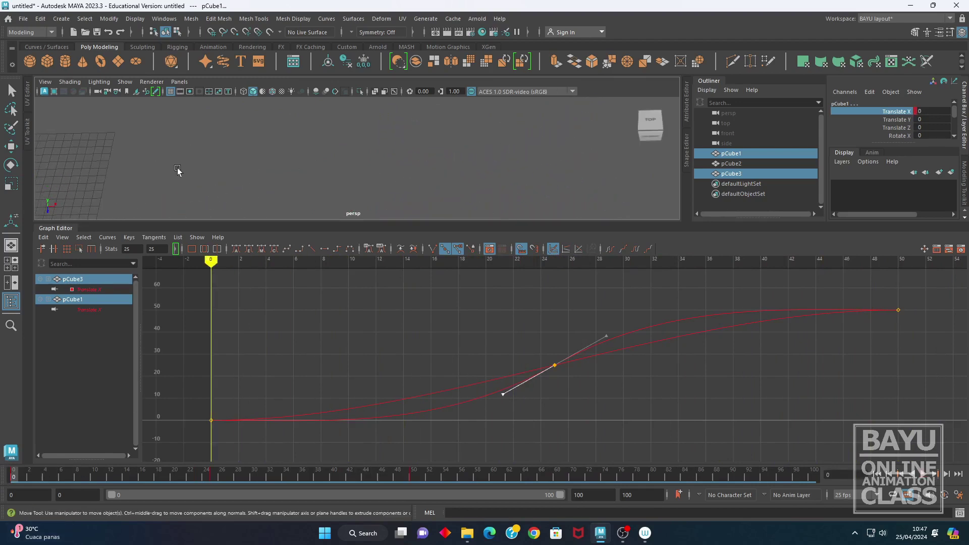
pyautogui.keyDown('alt'); pyautogui.moveTo(178, 173); pyautogui.dragTo(332, 173, button='middle'); pyautogui.keyUp('alt')
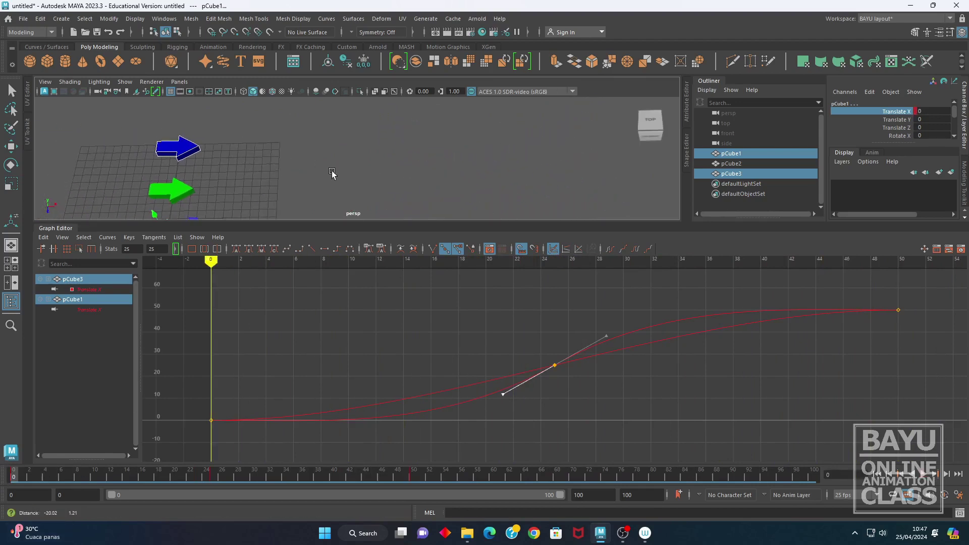
pyautogui.click(182, 154)
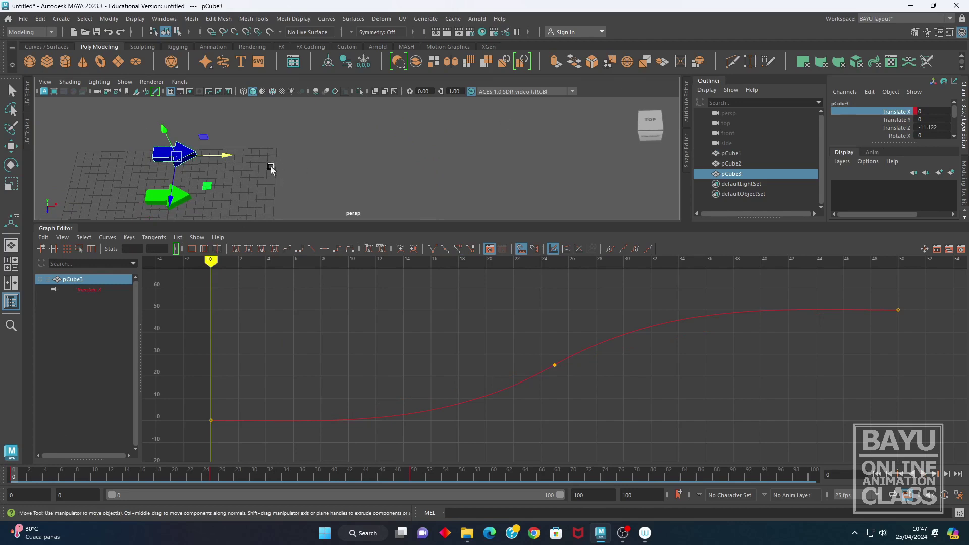
# - Duplicate the blue arrow with its animation and move the copy along Z, beyond it
pyautogui.keyDown('alt'); pyautogui.moveTo(270, 165); pyautogui.dragTo(249, 175, button='middle'); pyautogui.keyUp('alt')
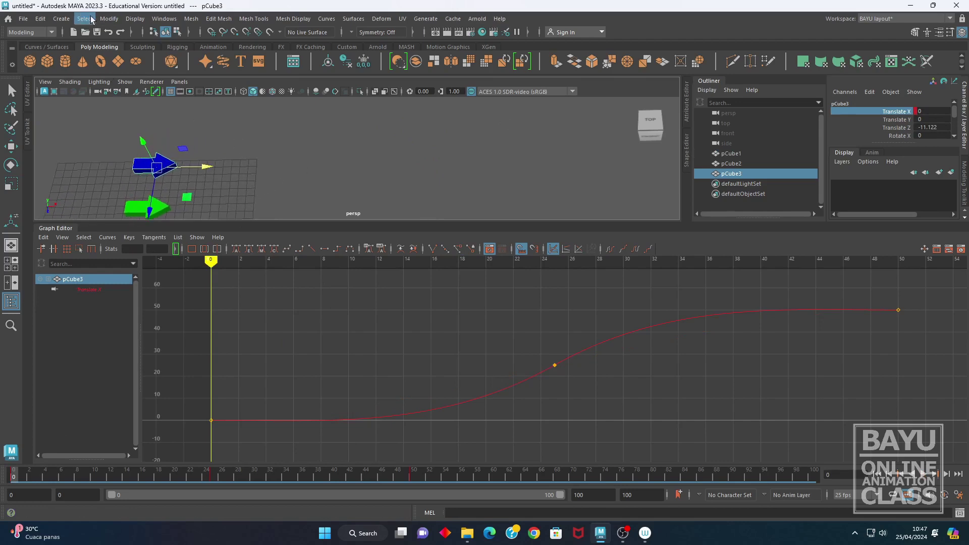
pyautogui.click(40, 19)
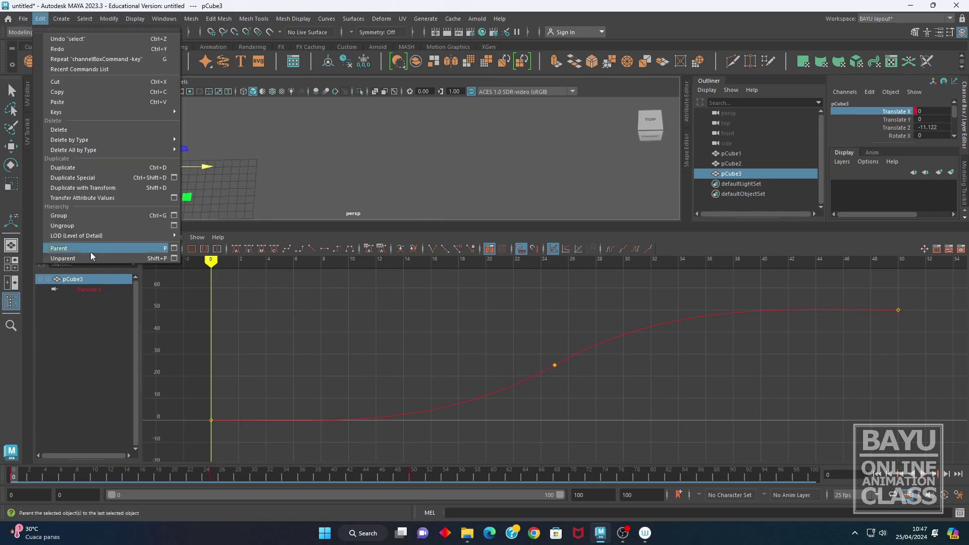
pyautogui.click(69, 187)
pyautogui.moveTo(149, 210); pyautogui.dragTo(155, 164)
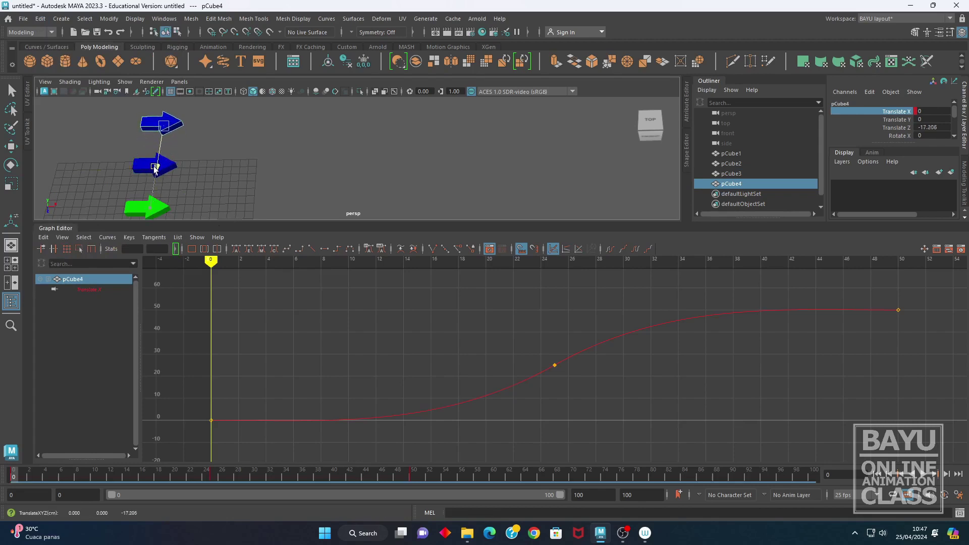
# - Give the copy a new Lambert material (lambert5) with an orange colour at full saturation and brightness
pyautogui.moveTo(368, 133)
pyautogui.mouseDown(button='right')
pyautogui.moveTo(396, 408)
pyautogui.moveTo(393, 391)
pyautogui.mouseUp(button='right')
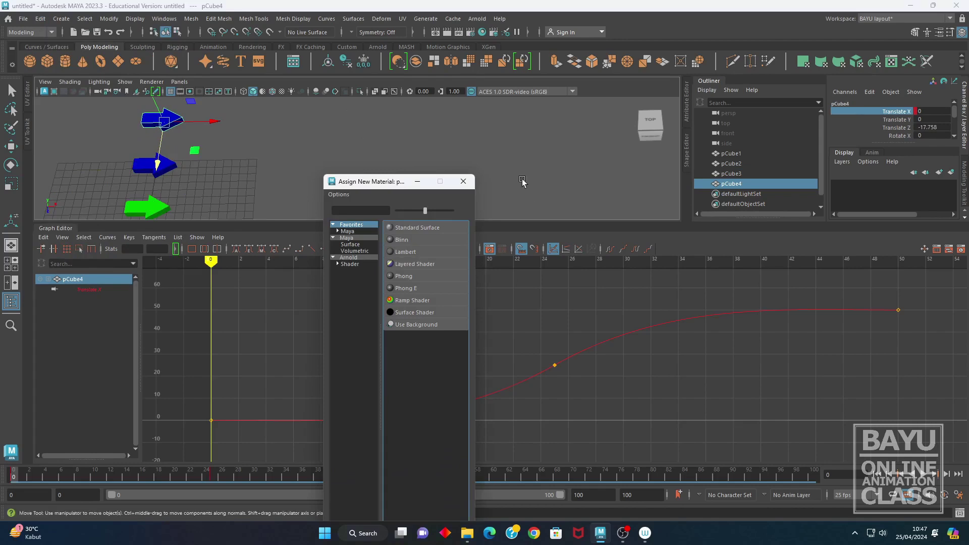
pyautogui.click(418, 251)
pyautogui.moveTo(276, 182)
pyautogui.mouseDown(button='right')
pyautogui.moveTo(300, 417)
pyautogui.moveTo(286, 429)
pyautogui.mouseUp(button='right')
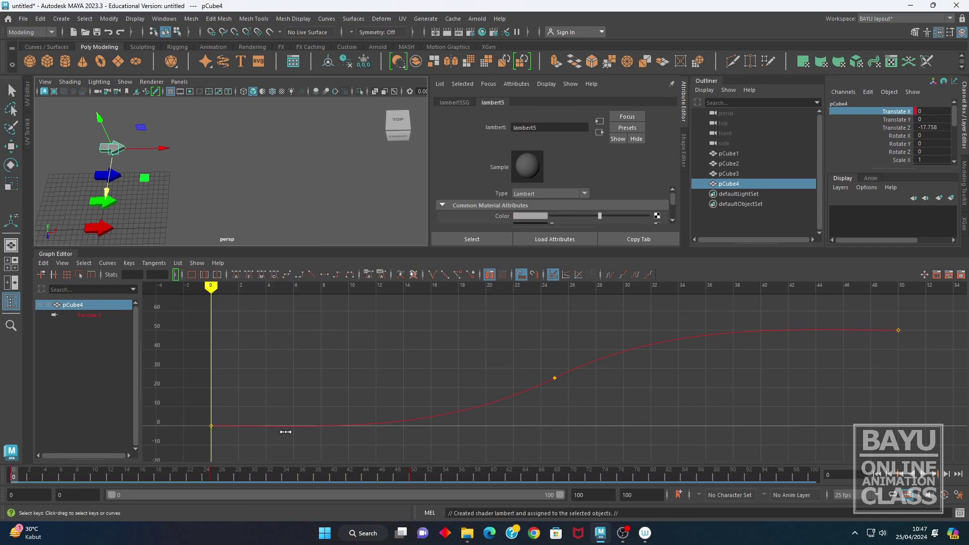
pyautogui.click(534, 215)
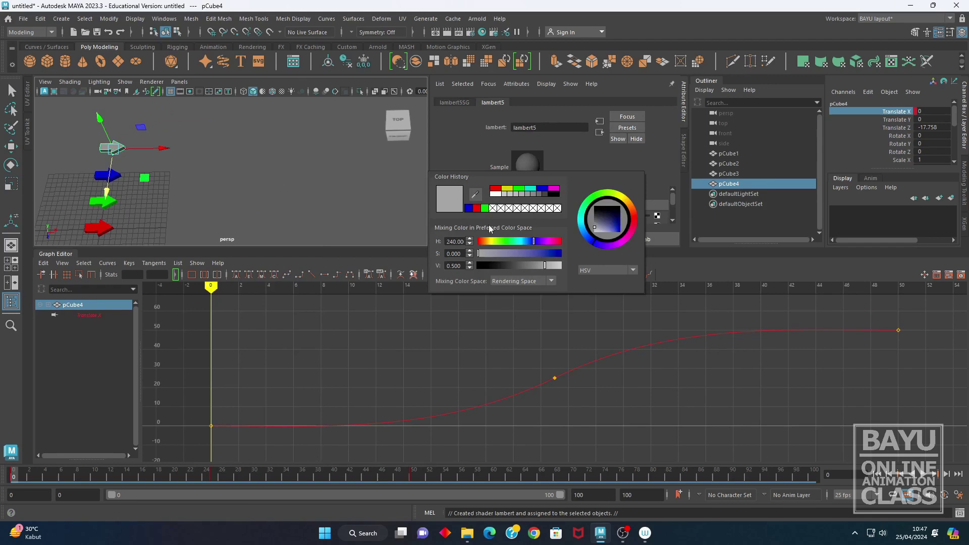
pyautogui.click(486, 241)
pyautogui.moveTo(497, 253); pyautogui.dragTo(642, 259)
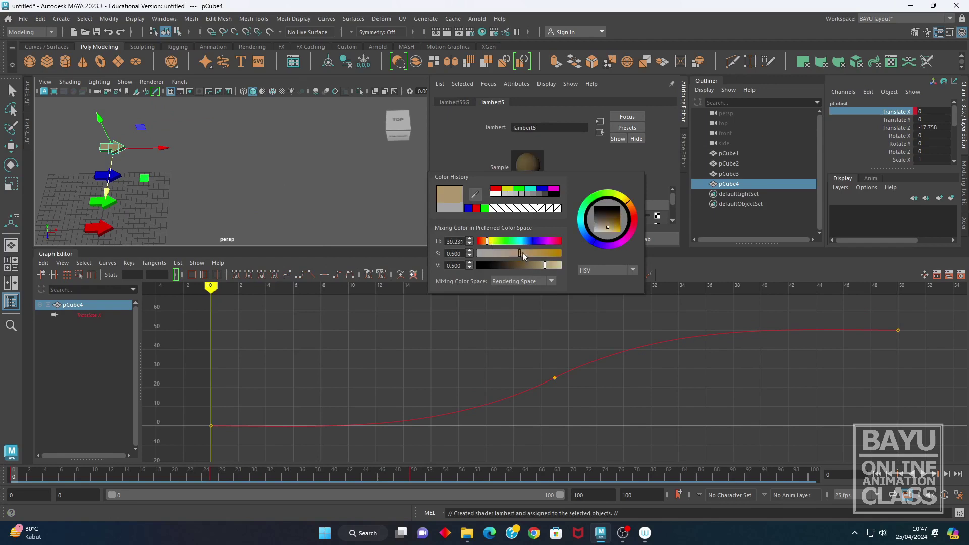
pyautogui.moveTo(544, 266); pyautogui.dragTo(562, 265)
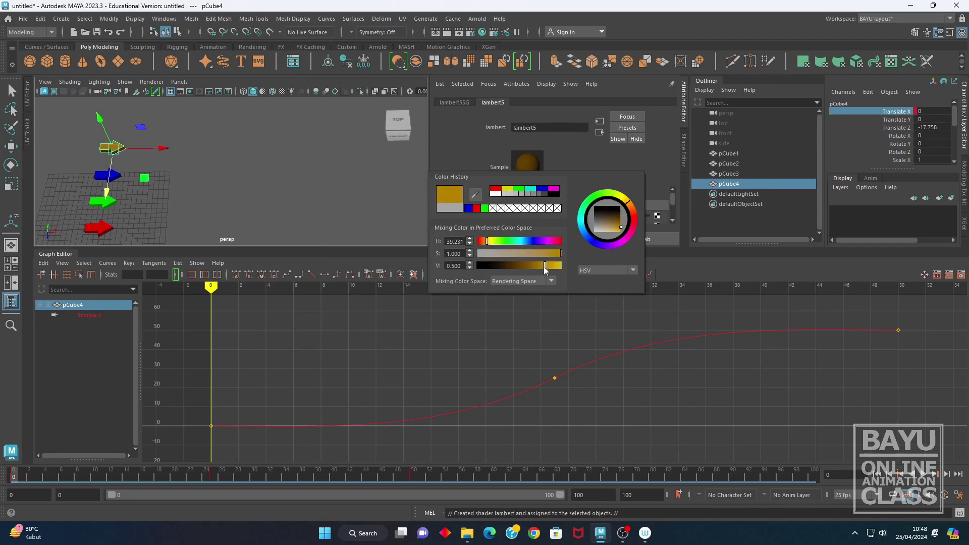
pyautogui.click(486, 242)
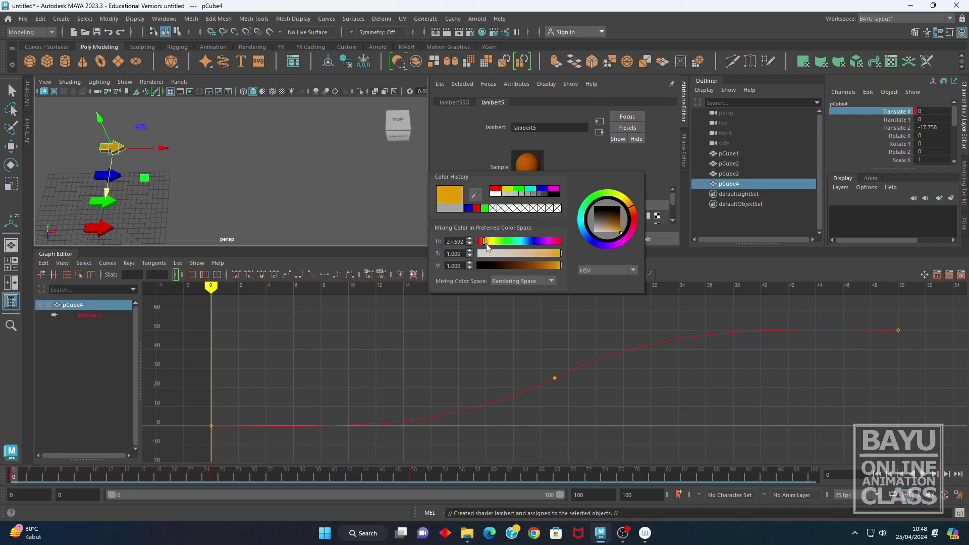
pyautogui.click(685, 116)
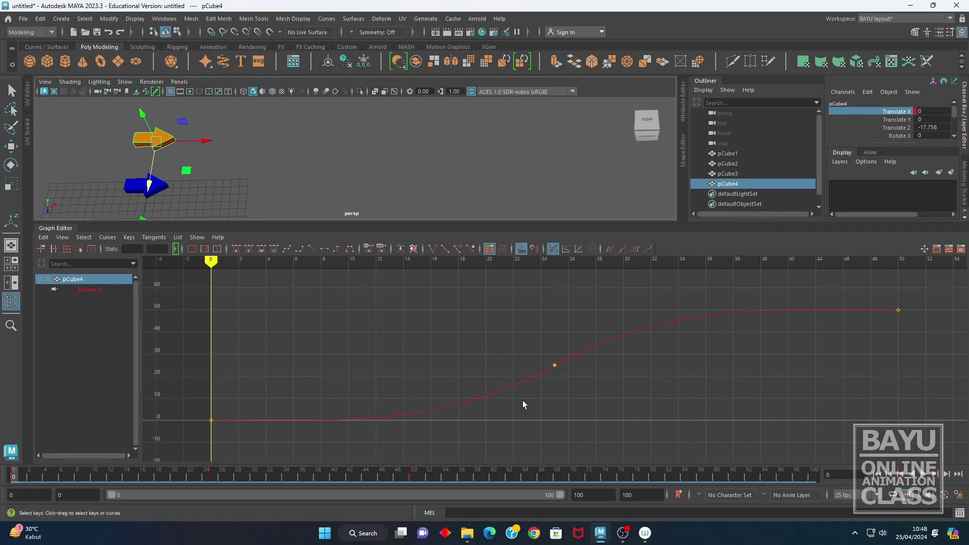
# - Tilt the frame-50 key's tangent upward so pCube4's Translate X overshoots past 50
pyautogui.moveTo(197, 410)
pyautogui.mouseDown()
pyautogui.moveTo(227, 429)
pyautogui.moveTo(273, 435)
pyautogui.moveTo(268, 444)
pyautogui.mouseUp()
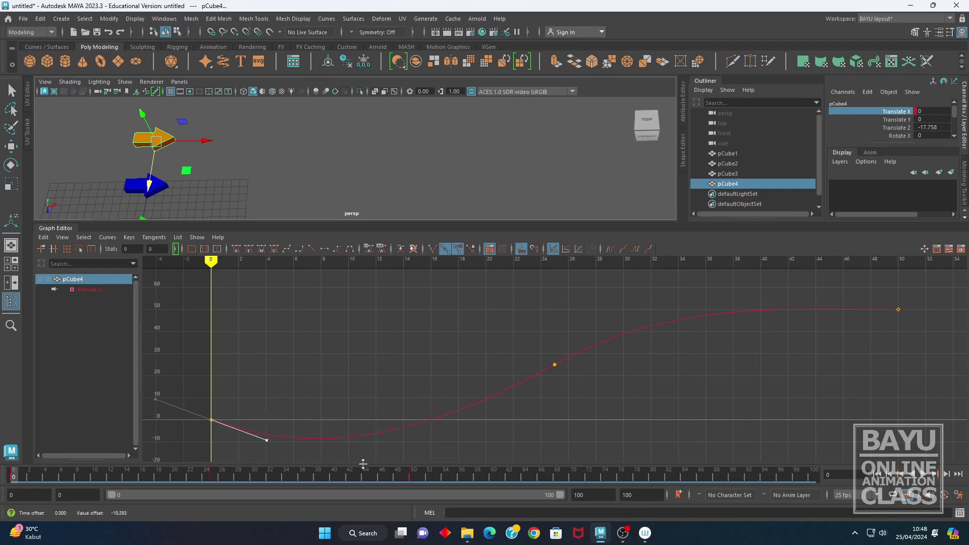
pyautogui.click(898, 309)
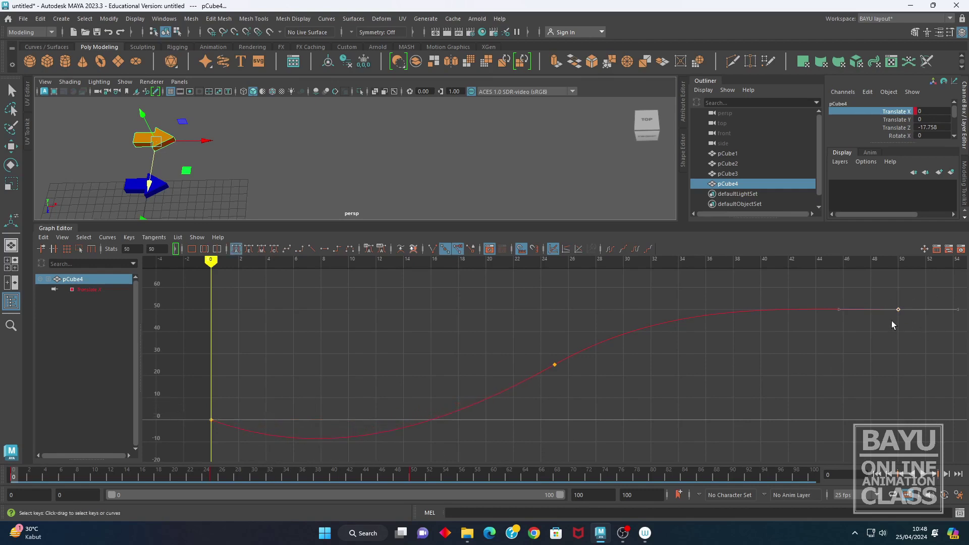
pyautogui.moveTo(839, 309); pyautogui.dragTo(854, 285)
# - Slightly adjust the frame-25 key's tangent, then enlarge the 3D view to show all four arrows
pyautogui.moveTo(516, 349); pyautogui.dragTo(580, 386)
pyautogui.moveTo(485, 379)
pyautogui.mouseDown()
pyautogui.moveTo(522, 406)
pyautogui.moveTo(511, 392)
pyautogui.mouseUp()
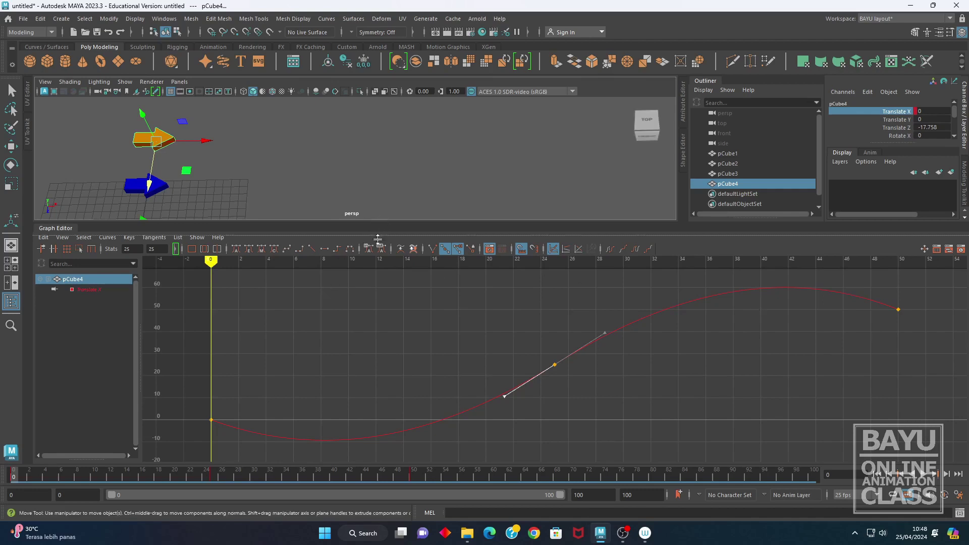
pyautogui.moveTo(380, 221); pyautogui.dragTo(358, 350)
pyautogui.keyDown('alt'); pyautogui.moveTo(234, 287); pyautogui.dragTo(234, 250, button='middle'); pyautogui.keyUp('alt')
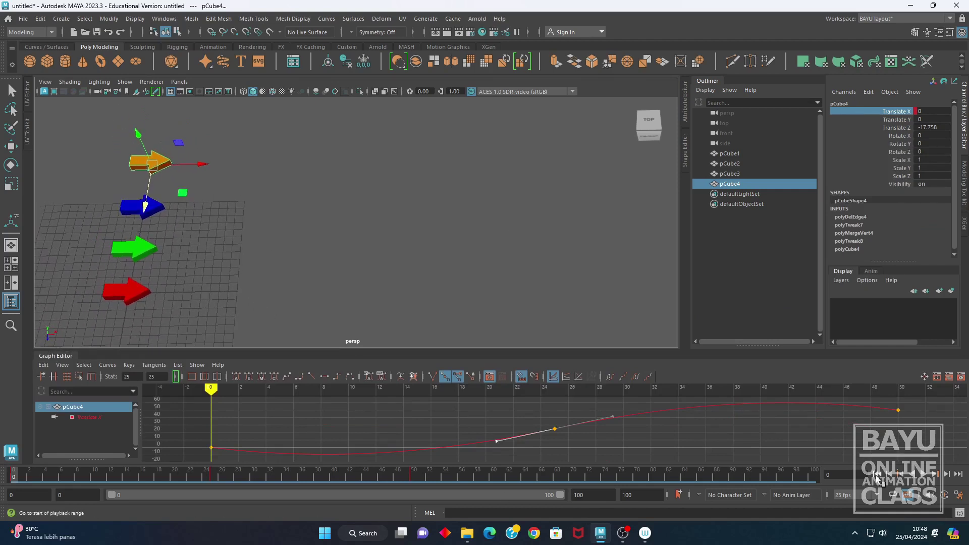
# - Play the animation to watch the red, green, blue and orange arrows slide along X
pyautogui.click(922, 474)
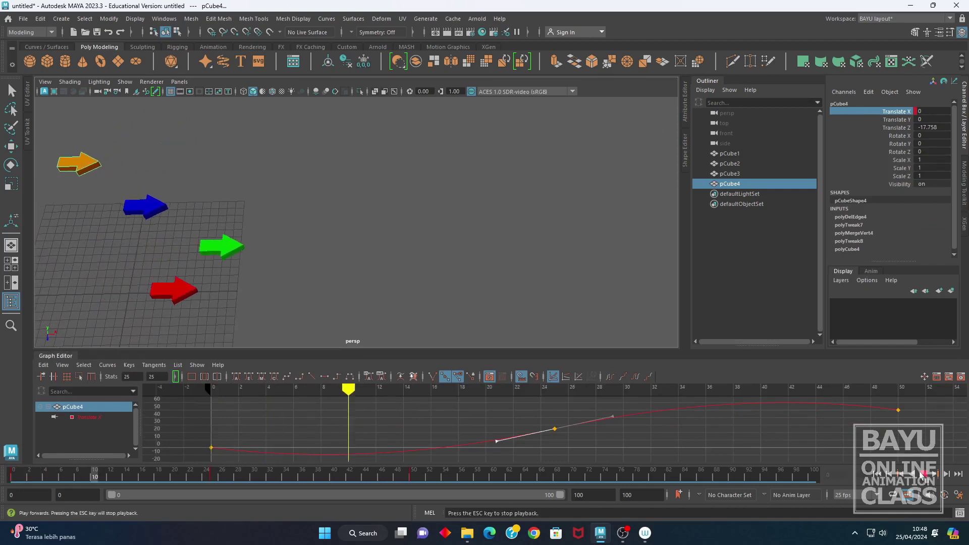